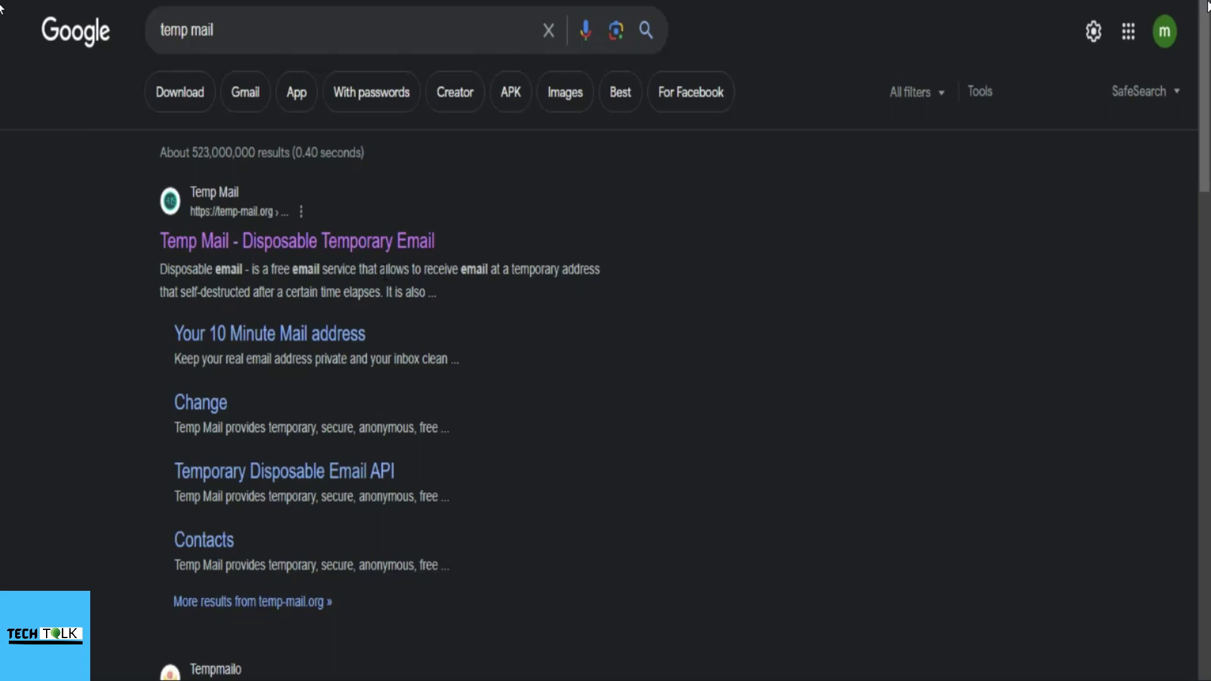
Step: Open the Temp Mail site and copy its generated temporary email address
{"action": "left_click", "coordinate": [395, 245]}
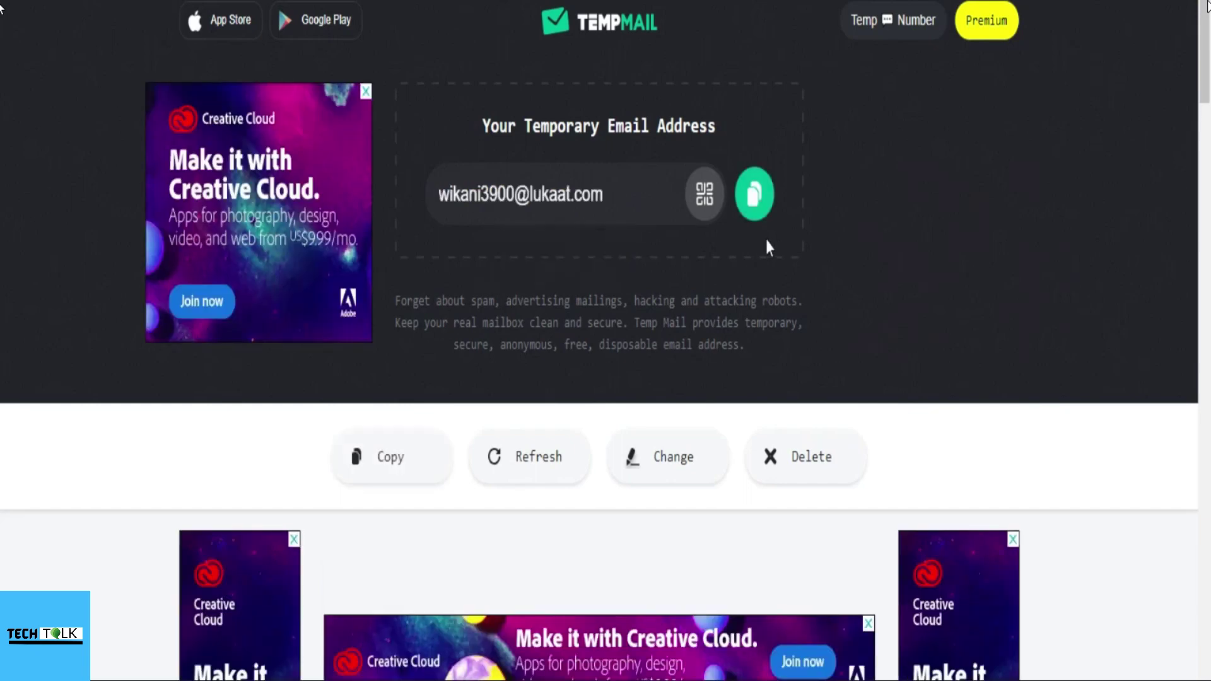
{"action": "left_click", "coordinate": [753, 196]}
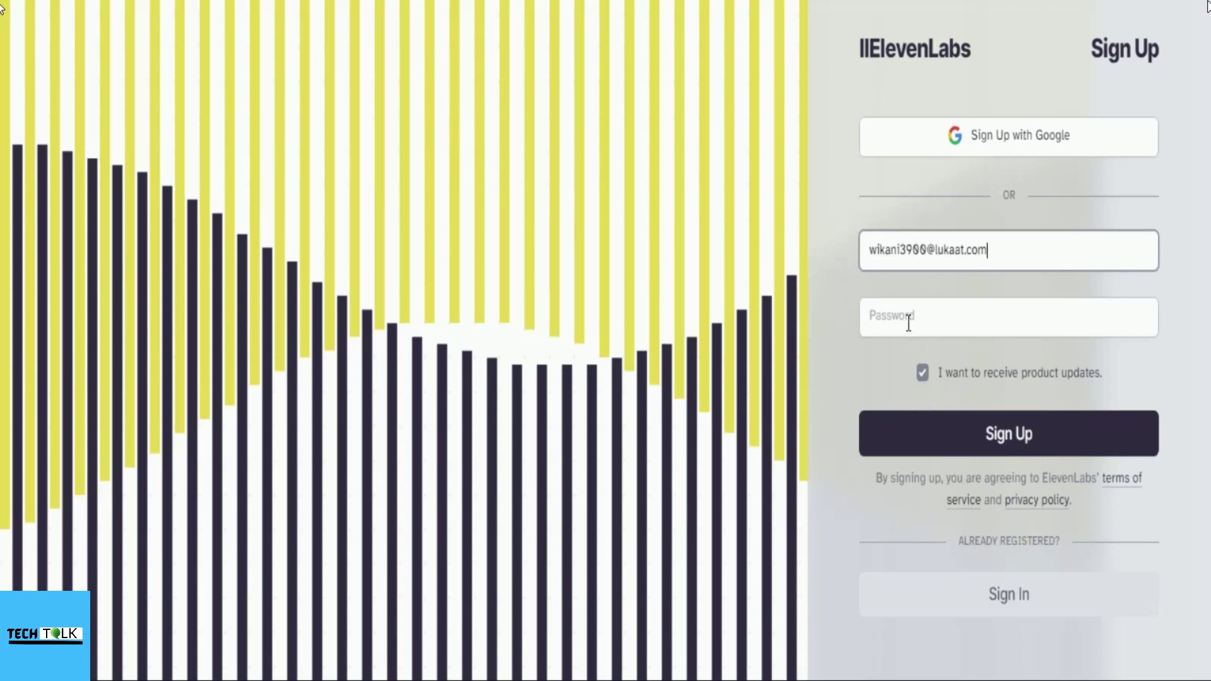
Step: Complete the ElevenLabs Sign Up form with the temporary email and an account password
{"action": "left_click", "coordinate": [907, 317]}
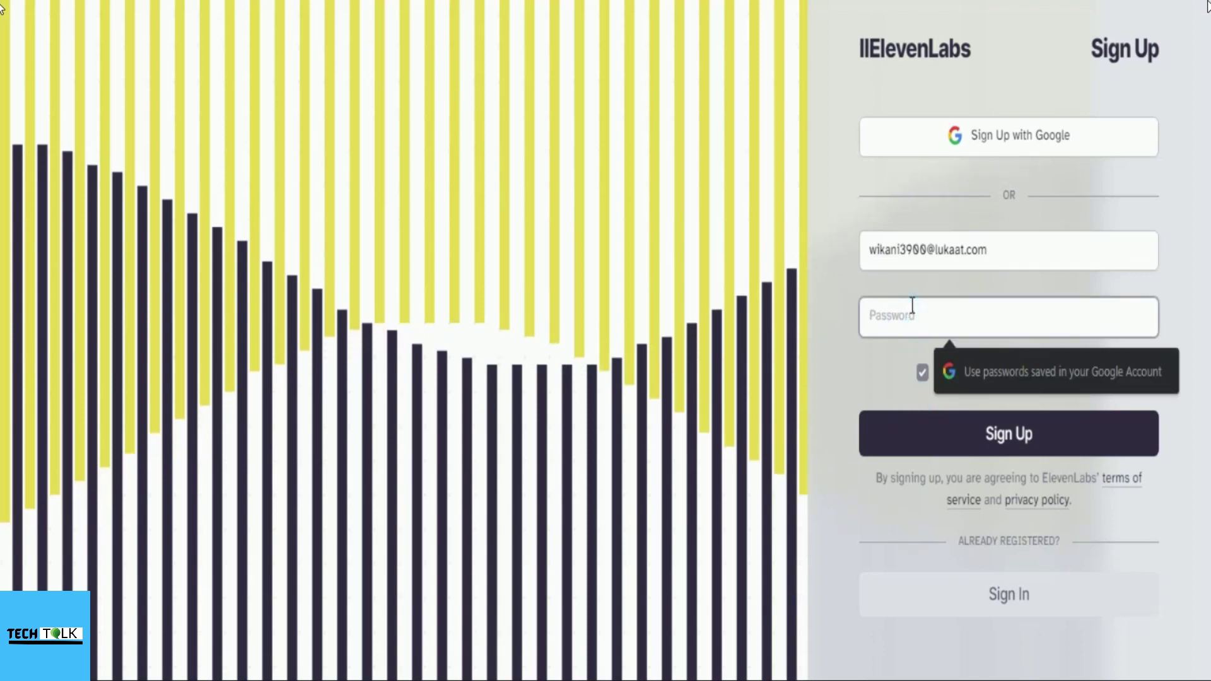
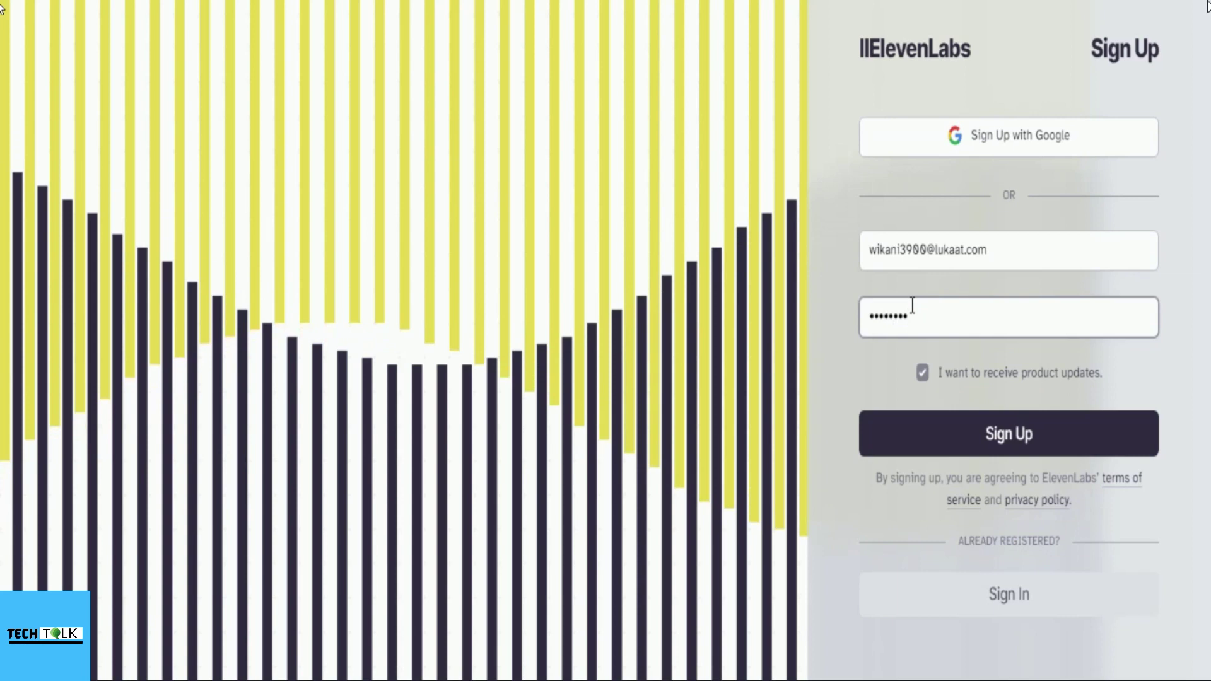
{"action": "left_click", "coordinate": [1001, 435]}
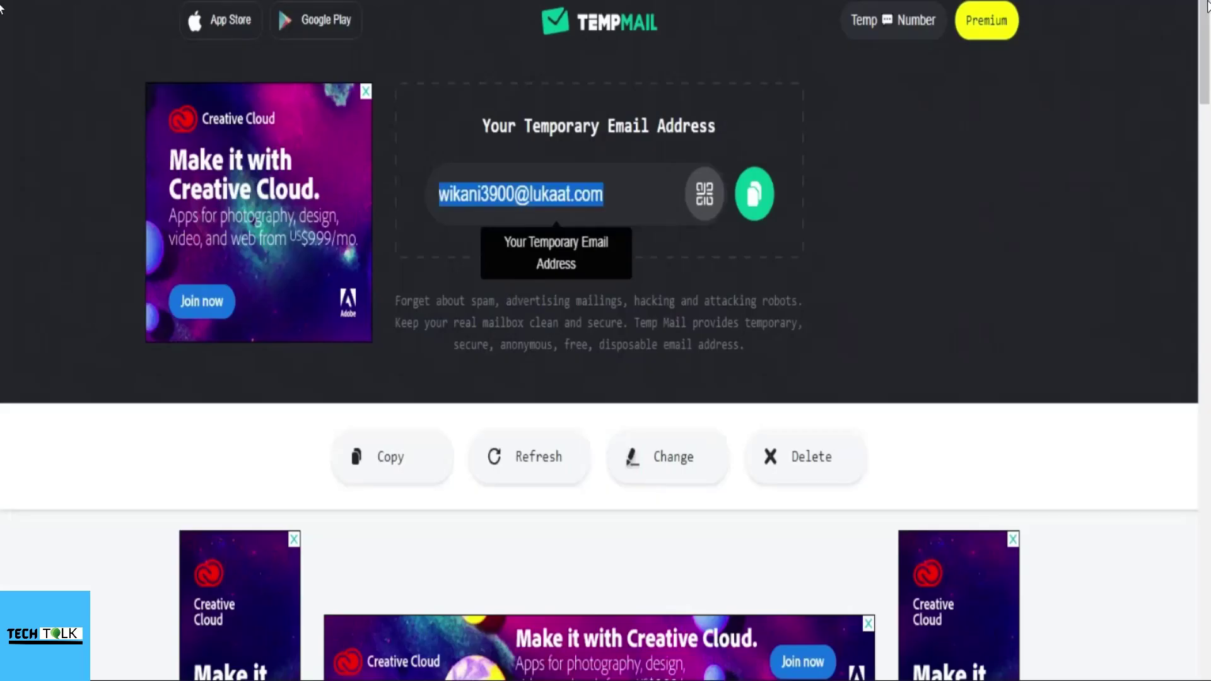
Step: Open the 'Verify your email for ElevenLabs' message in the Temp Mail inbox
{"action": "scroll", "coordinate": [815, 159], "scroll_direction": "down", "scroll_amount": 8}
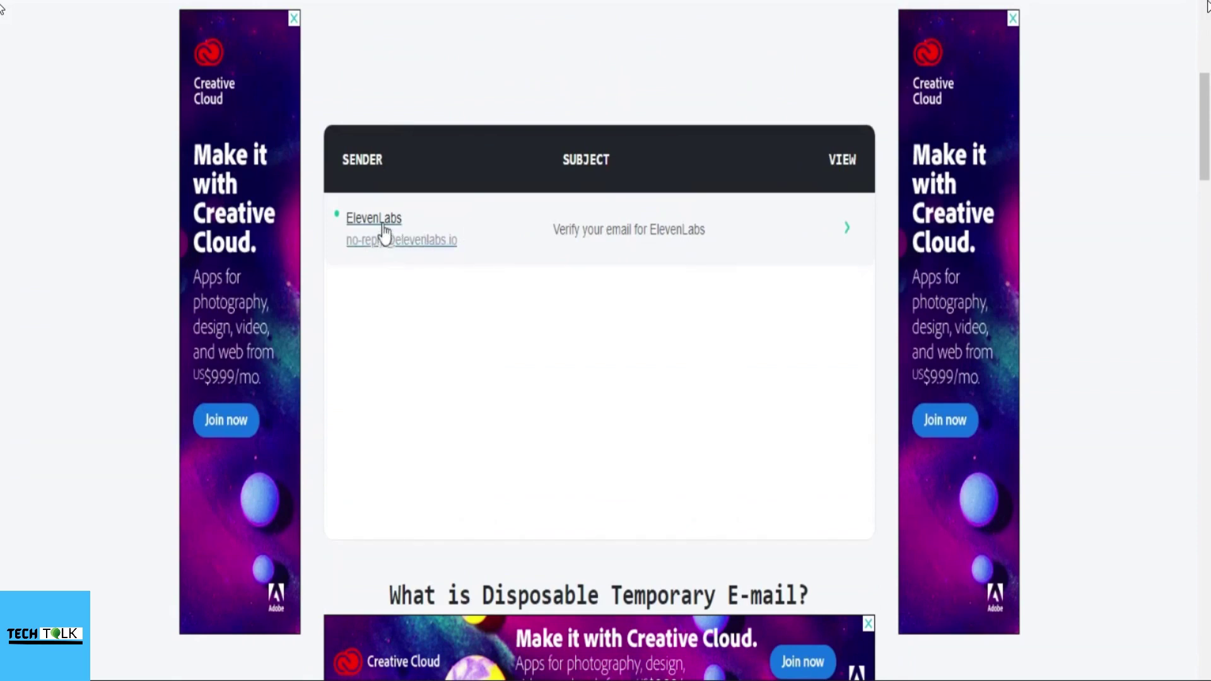
{"action": "left_click", "coordinate": [382, 217]}
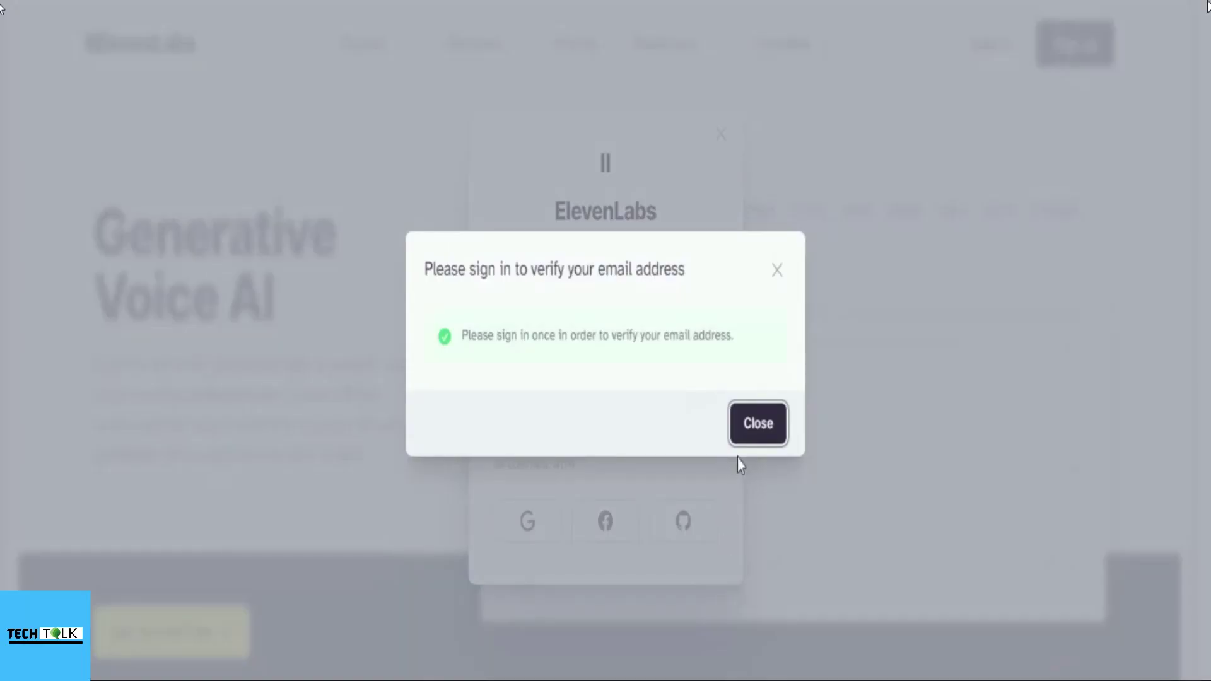
Step: Sign in to the verified account, decline saving the password, and look over Speech Synthesis
{"action": "left_click", "coordinate": [756, 429]}
{"action": "left_click", "coordinate": [541, 338]}
{"action": "type", "text": "•••••"}
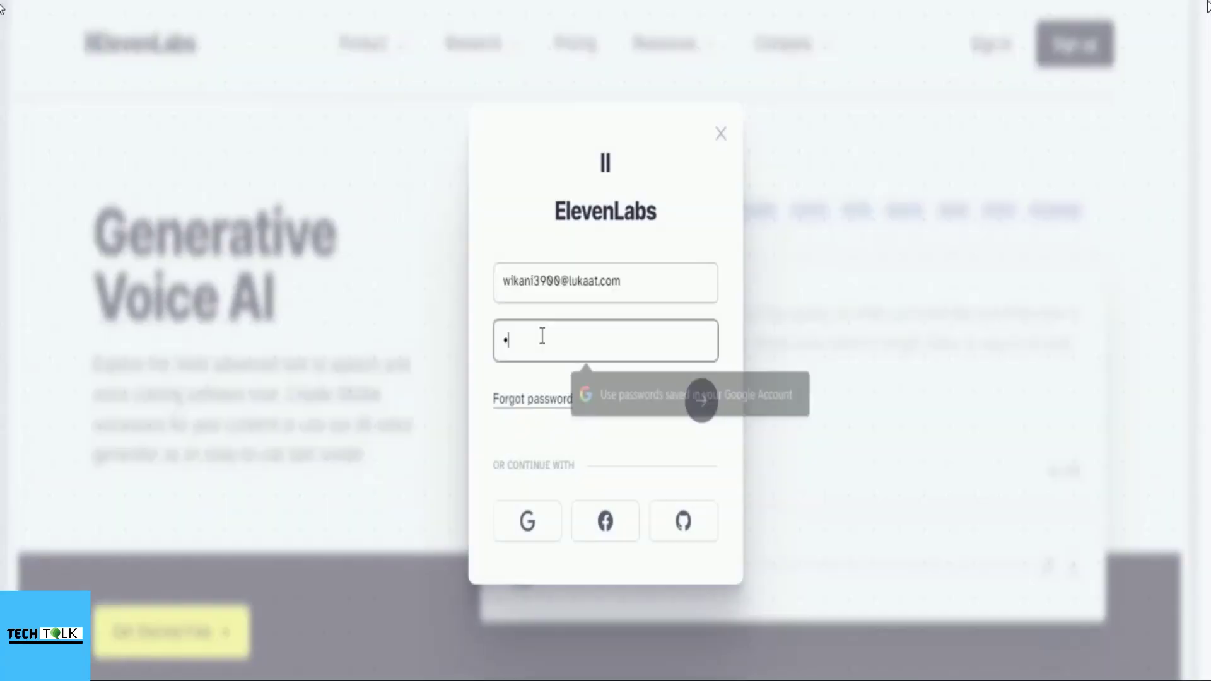
{"action": "type", "text": "•••"}
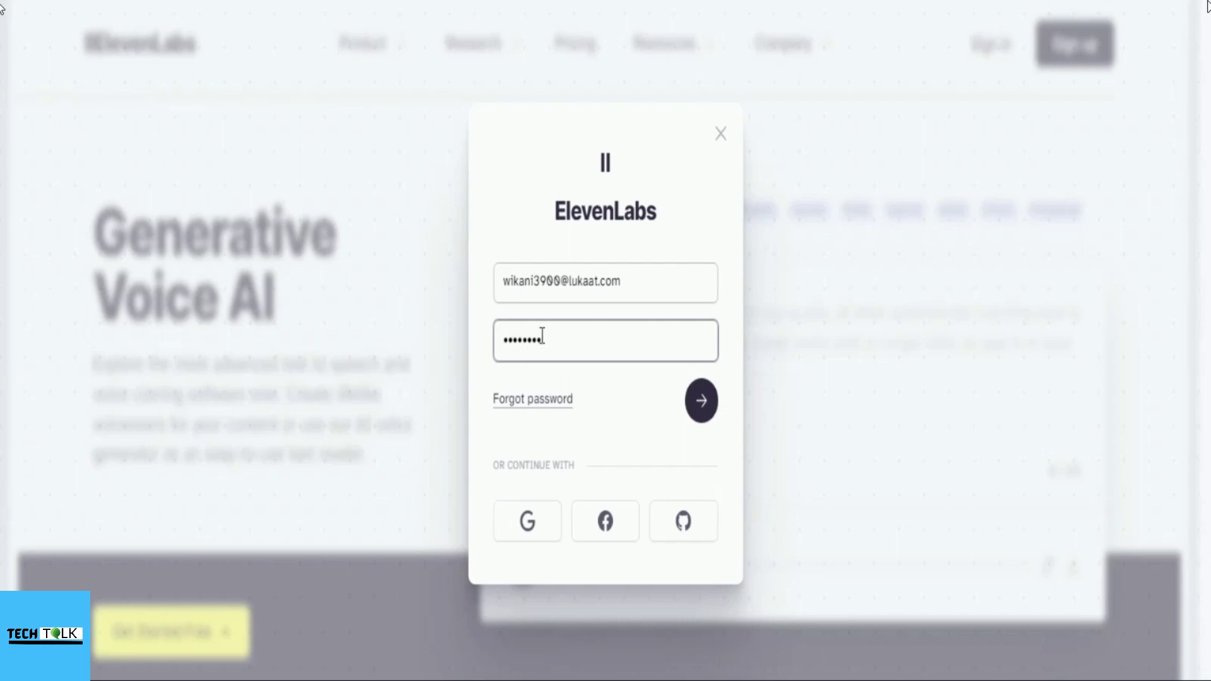
{"action": "left_click", "coordinate": [701, 400]}
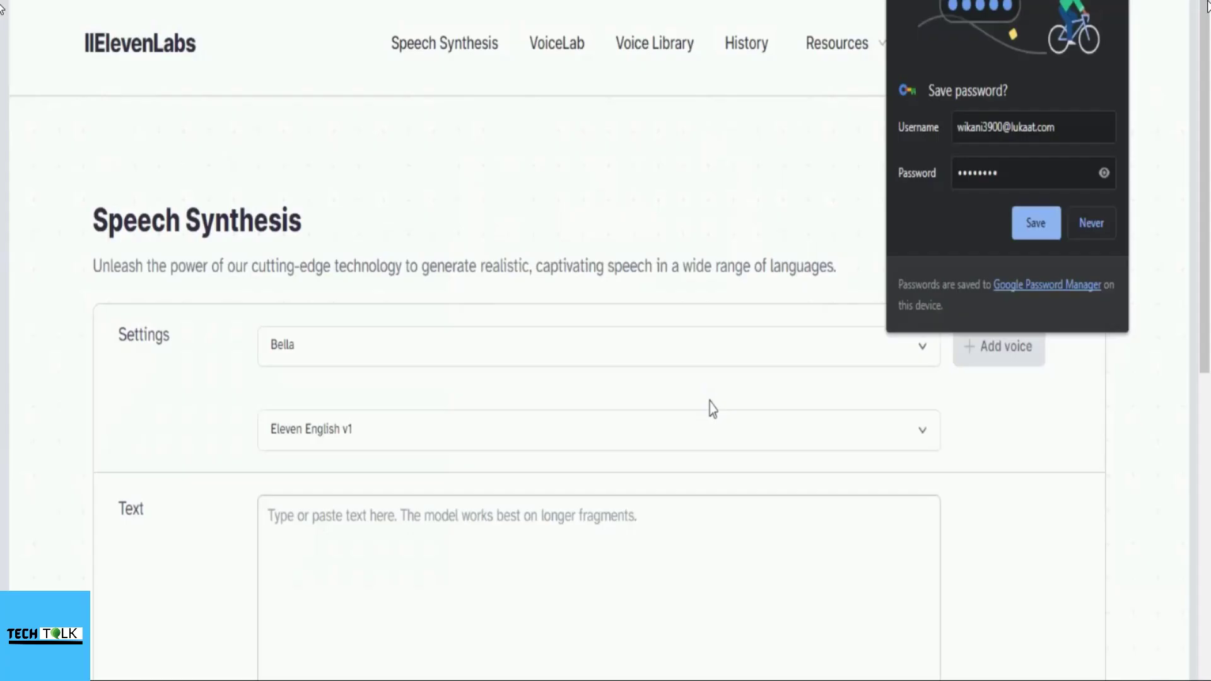
{"action": "left_click", "coordinate": [2, 184]}
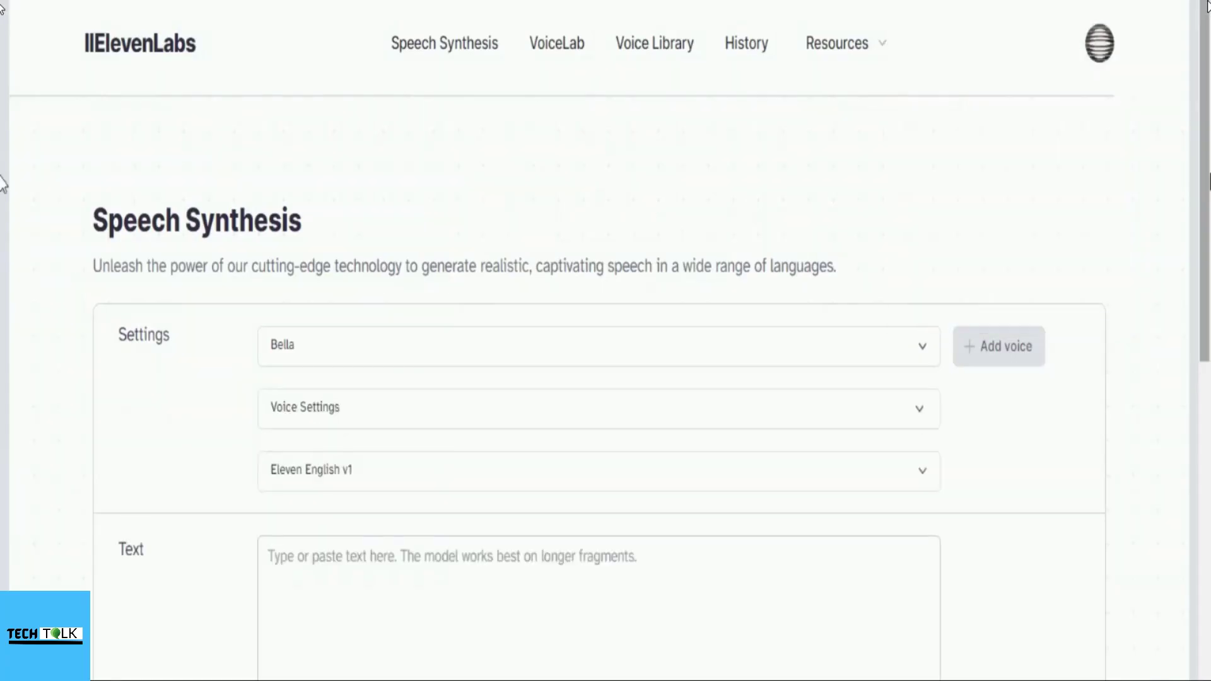
{"action": "scroll", "coordinate": [1165, 192], "scroll_direction": "down", "scroll_amount": 8}
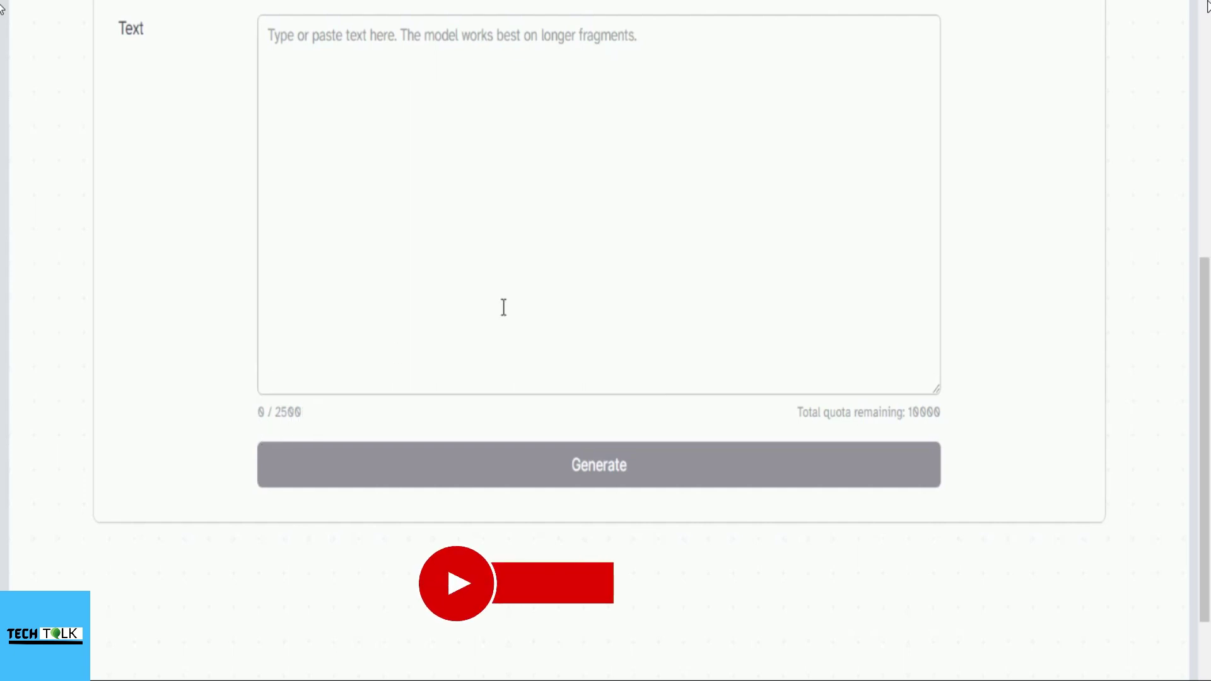
{"action": "scroll", "coordinate": [532, 265], "scroll_direction": "up", "scroll_amount": 5}
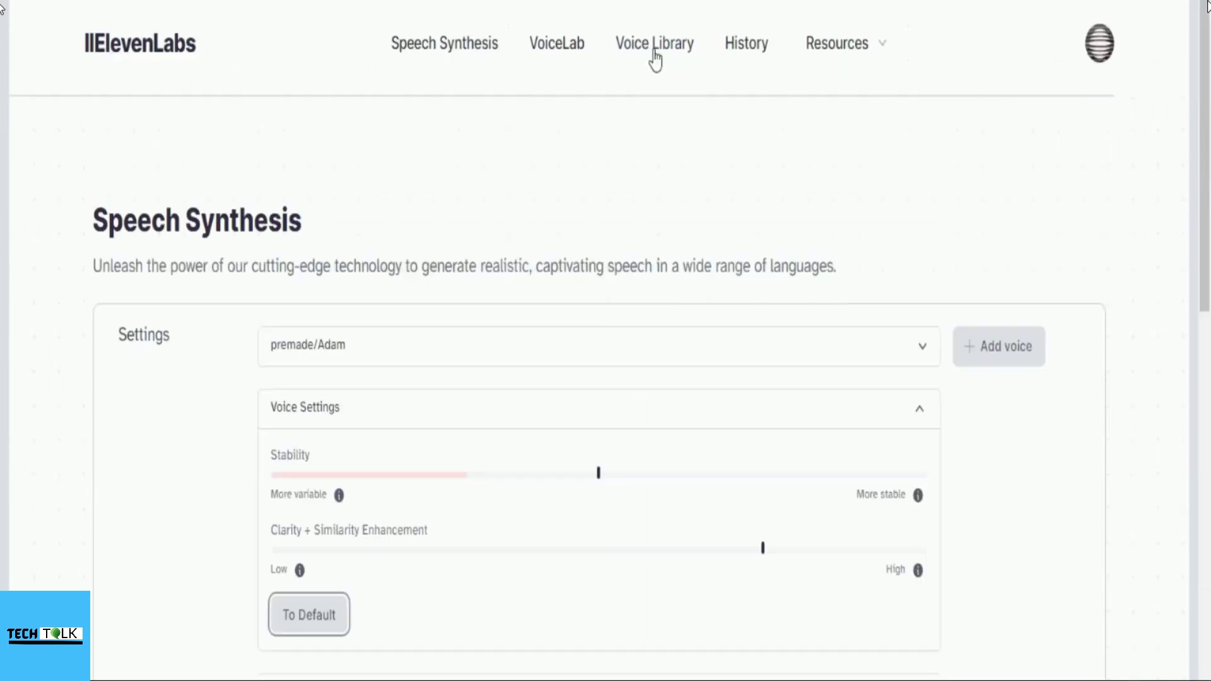
Step: Open the Voice Library and review its Gender, Age, Accent and Sort choices
{"action": "left_click", "coordinate": [653, 53]}
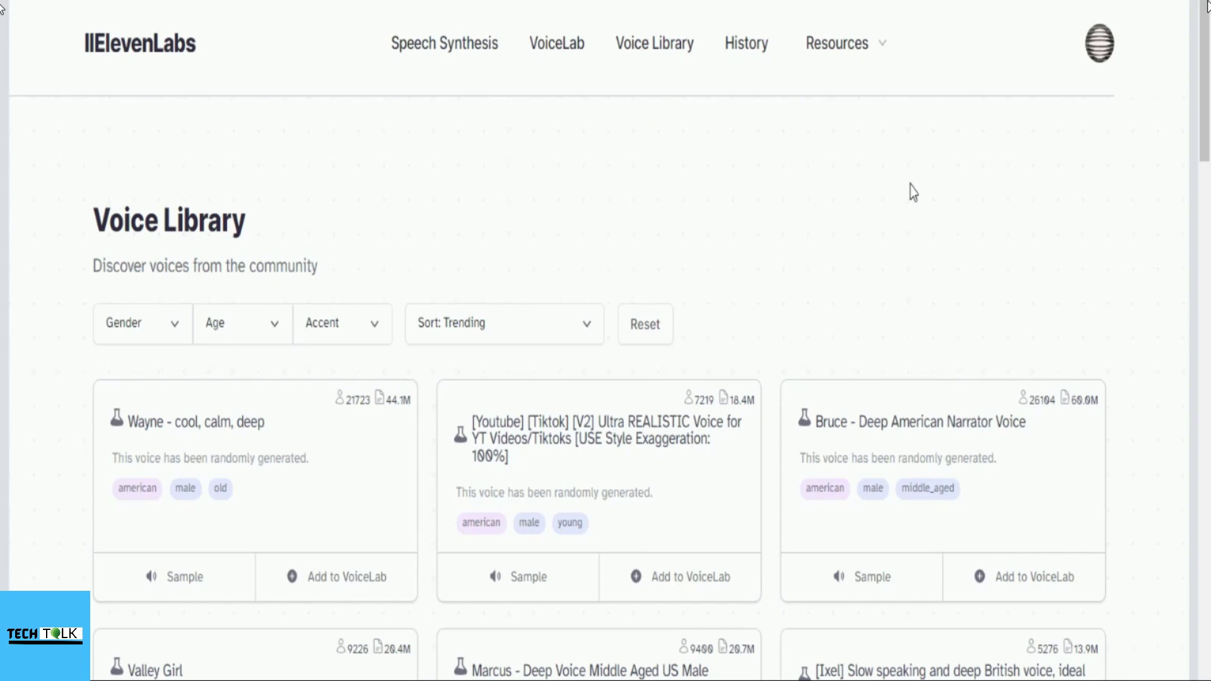
{"action": "scroll", "coordinate": [913, 191], "scroll_direction": "down", "scroll_amount": 3}
{"action": "left_click", "coordinate": [175, 115]}
{"action": "left_click", "coordinate": [271, 114]}
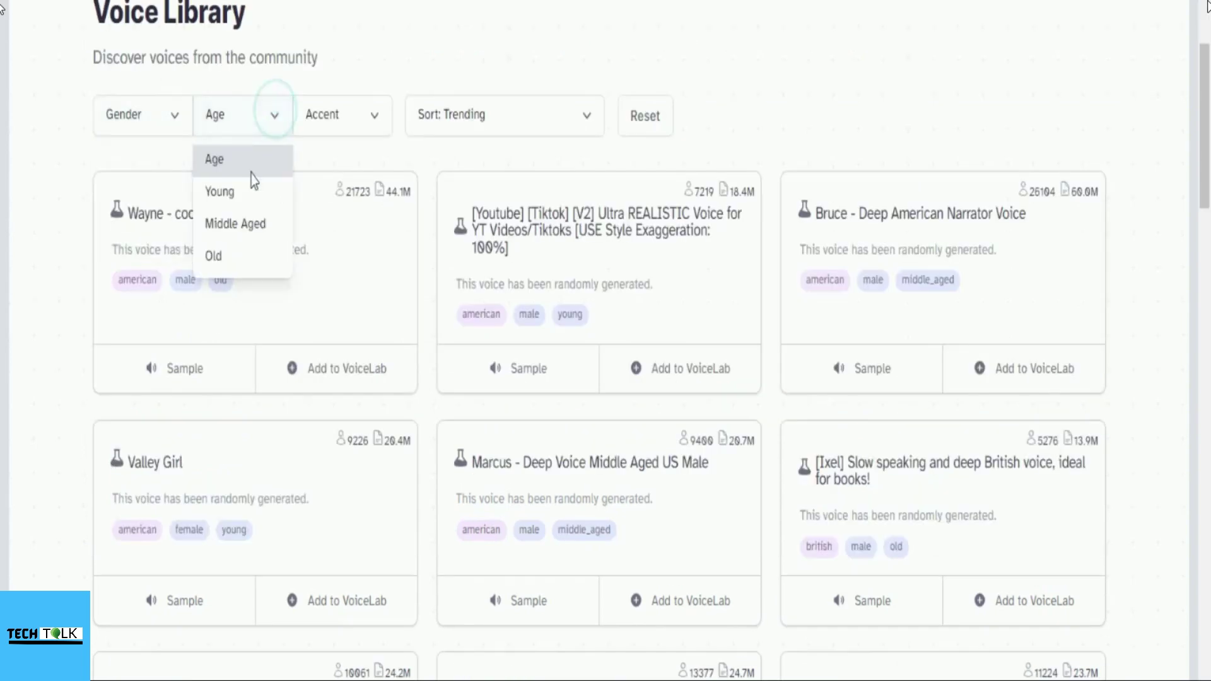
{"action": "left_click", "coordinate": [381, 131]}
{"action": "left_click", "coordinate": [552, 130]}
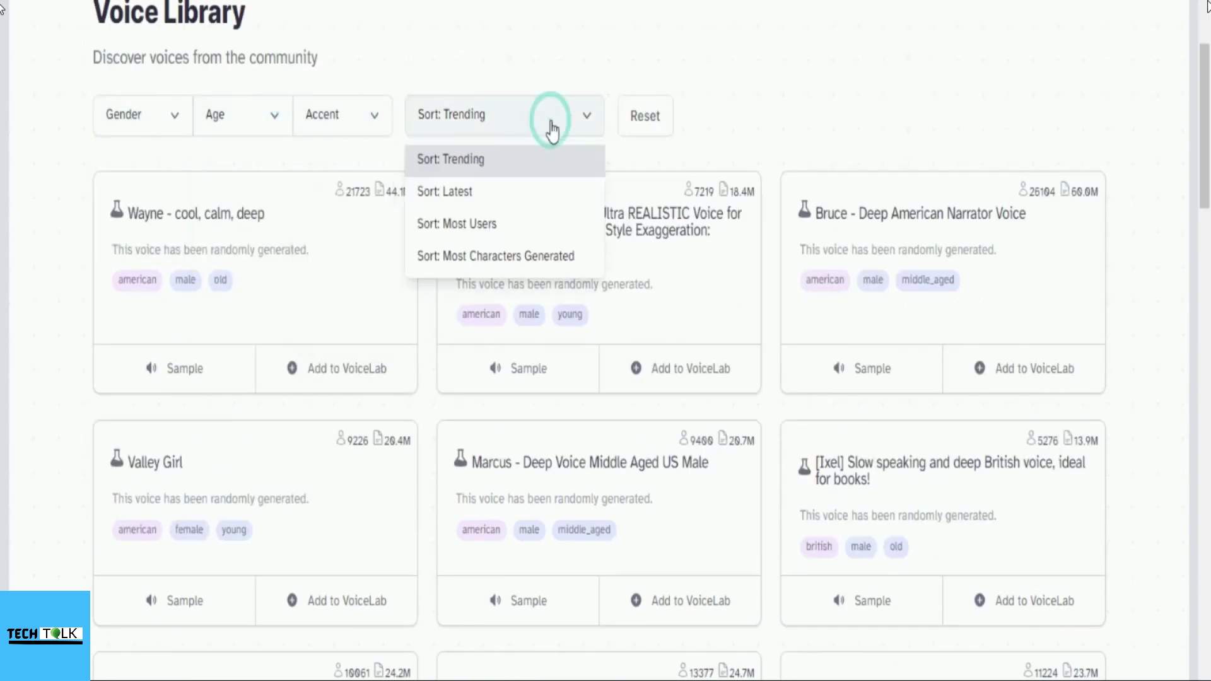
{"action": "left_click", "coordinate": [369, 123]}
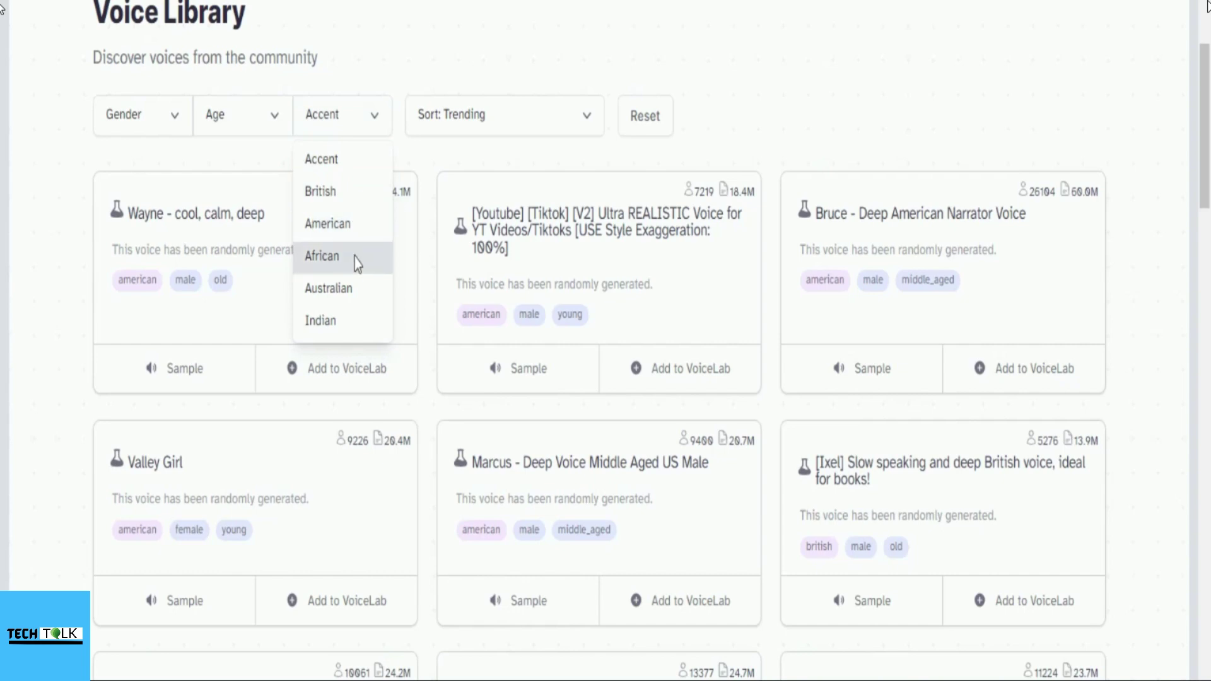
{"action": "left_click", "coordinate": [336, 323]}
Step: Scroll to the bottom of the Voice Library and load more community voices
{"action": "scroll", "coordinate": [816, 62], "scroll_direction": "down", "scroll_amount": 8}
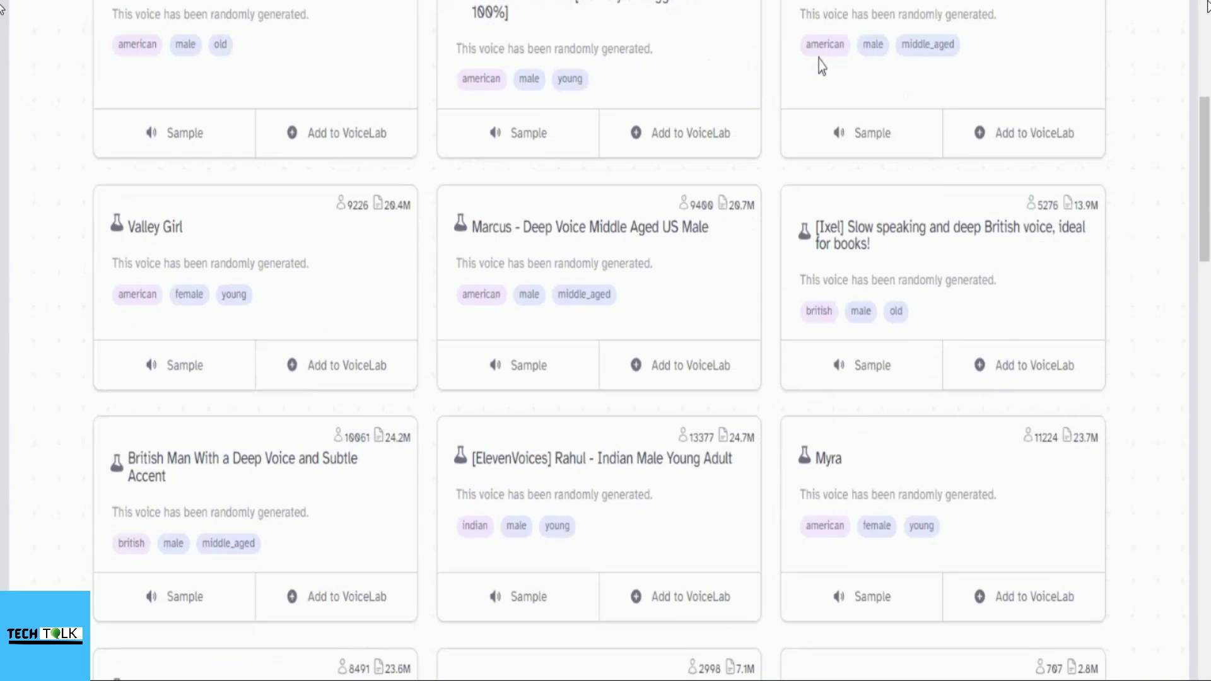
{"action": "scroll", "coordinate": [819, 57], "scroll_direction": "down", "scroll_amount": 5}
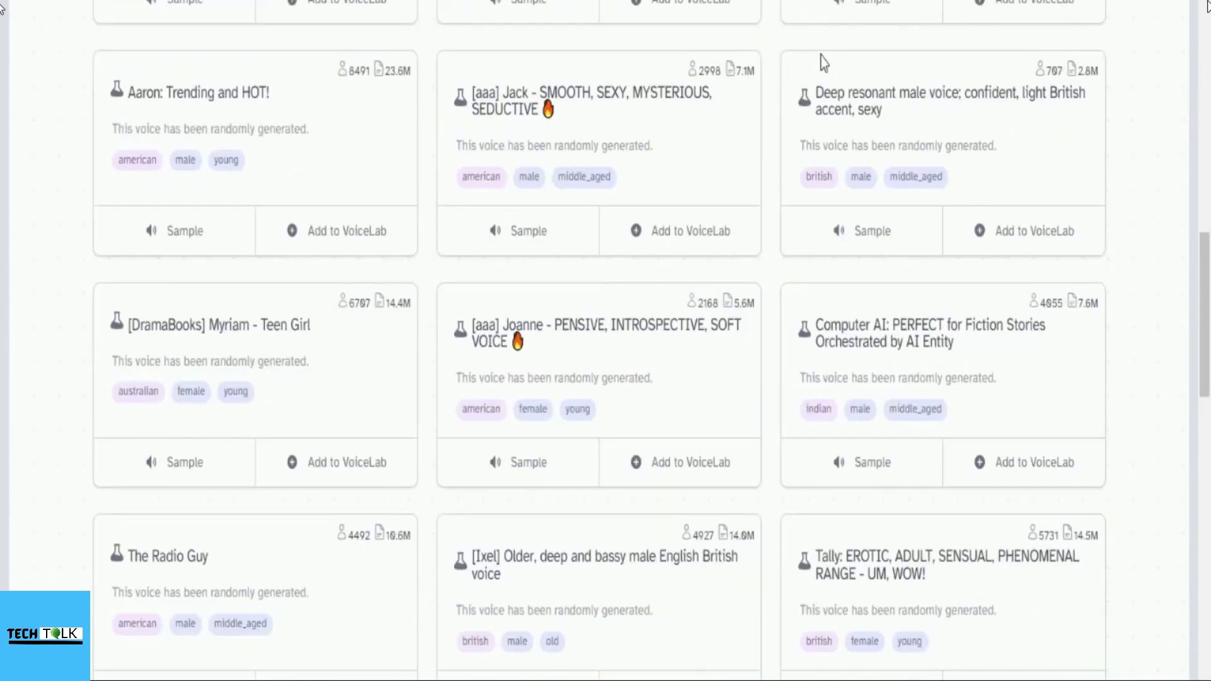
{"action": "scroll", "coordinate": [820, 57], "scroll_direction": "down", "scroll_amount": 8}
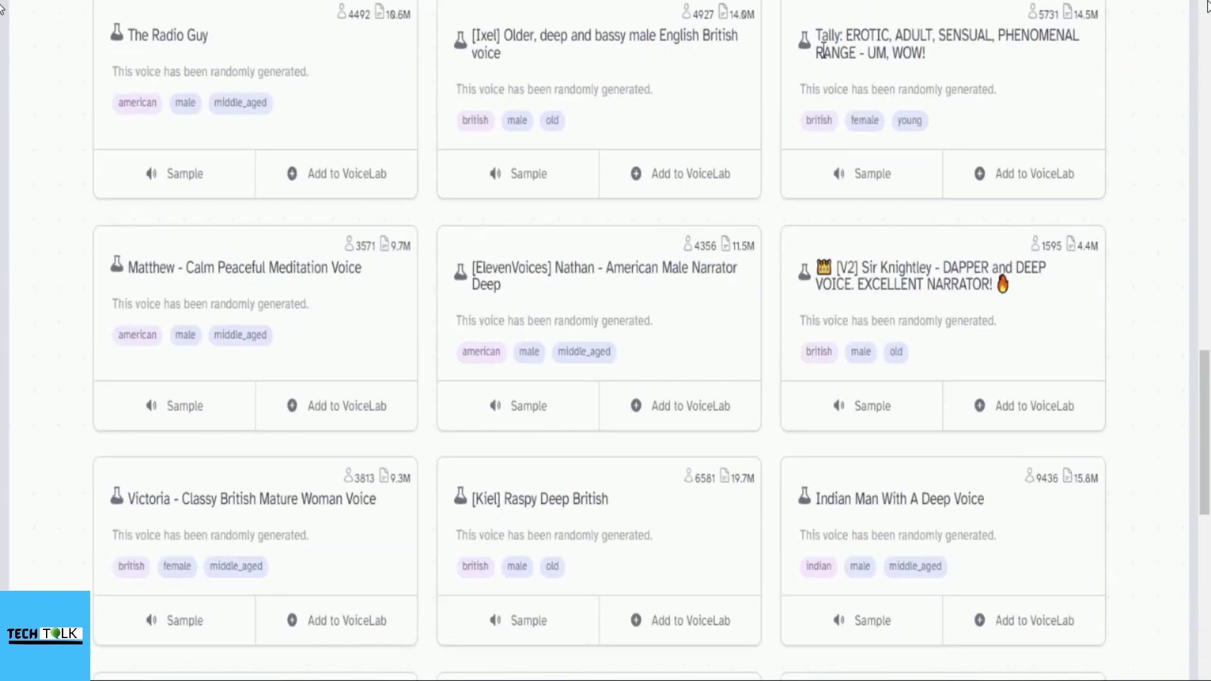
{"action": "scroll", "coordinate": [1028, 101], "scroll_direction": "down", "scroll_amount": 8}
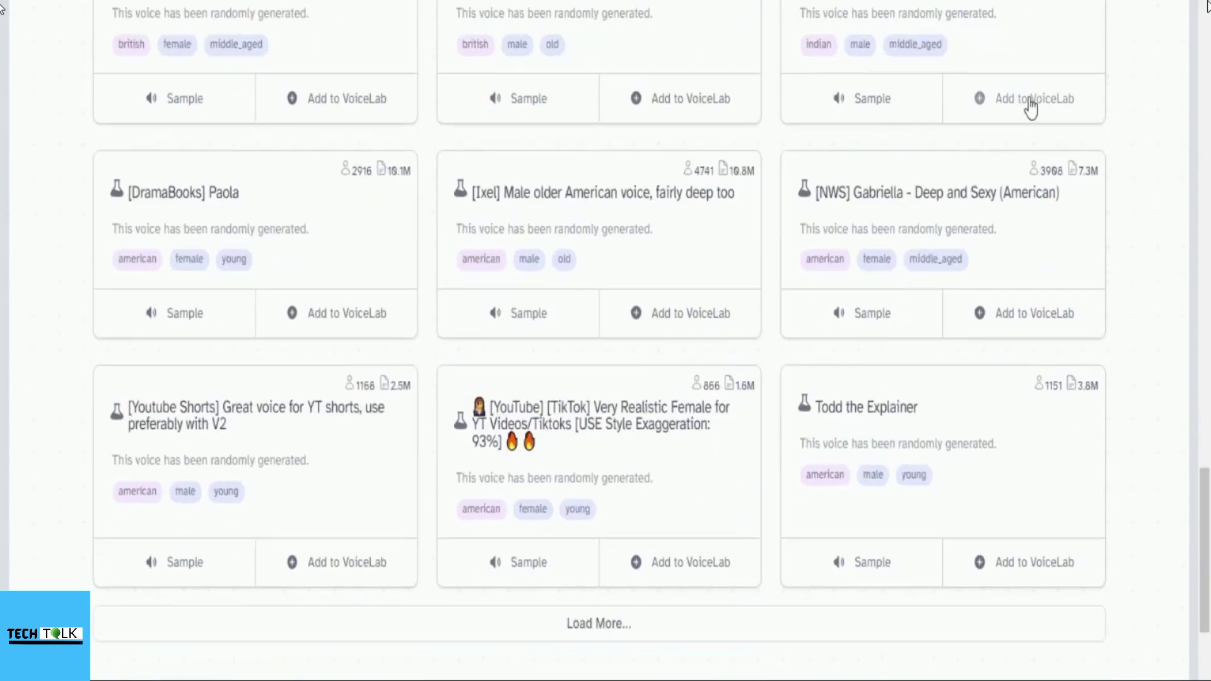
{"action": "scroll", "coordinate": [1027, 101], "scroll_direction": "down", "scroll_amount": 3}
{"action": "left_click", "coordinate": [577, 416]}
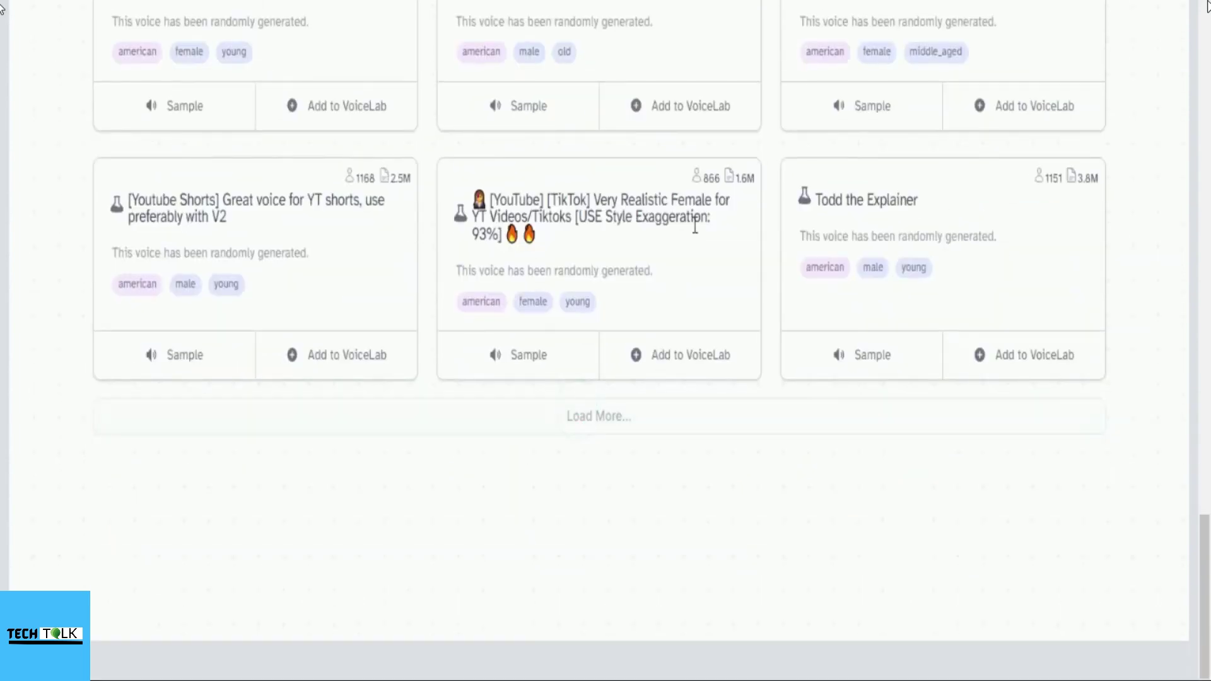
Step: Load a second batch of voices and browse the newly loaded voice cards
{"action": "scroll", "coordinate": [695, 227], "scroll_direction": "down", "scroll_amount": 5}
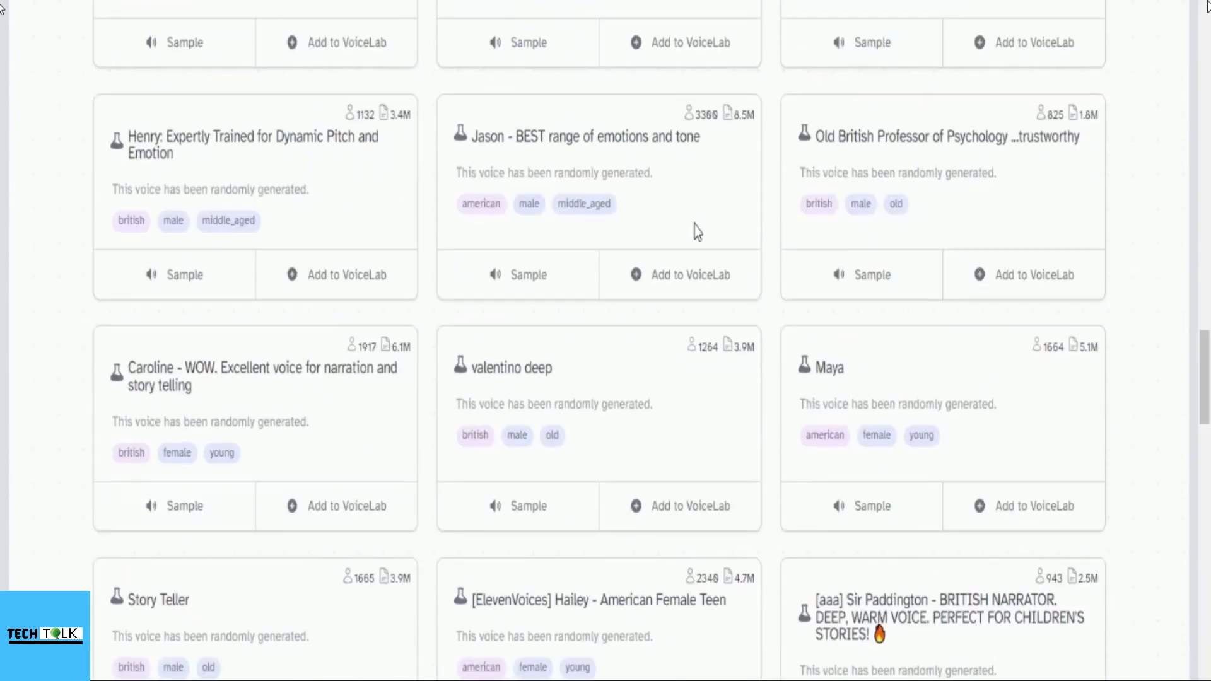
{"action": "scroll", "coordinate": [697, 232], "scroll_direction": "down", "scroll_amount": 7}
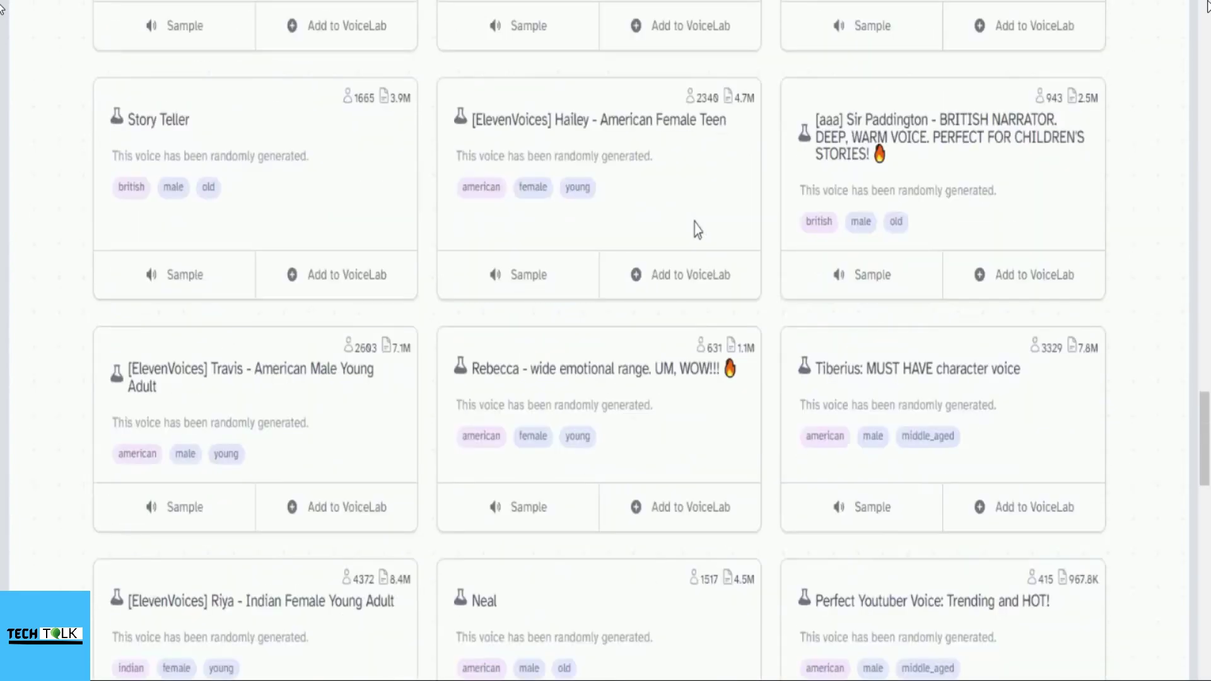
{"action": "scroll", "coordinate": [697, 230], "scroll_direction": "down", "scroll_amount": 15}
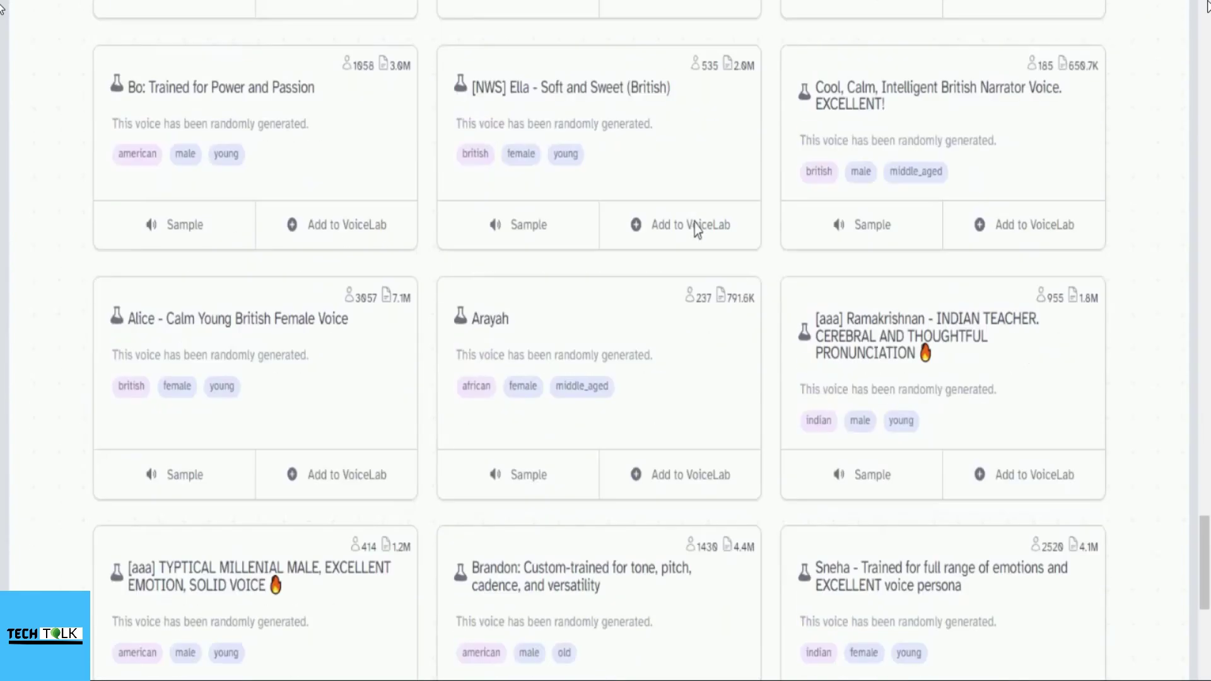
{"action": "scroll", "coordinate": [697, 230], "scroll_direction": "down", "scroll_amount": 6}
{"action": "scroll", "coordinate": [696, 228], "scroll_direction": "down", "scroll_amount": 5}
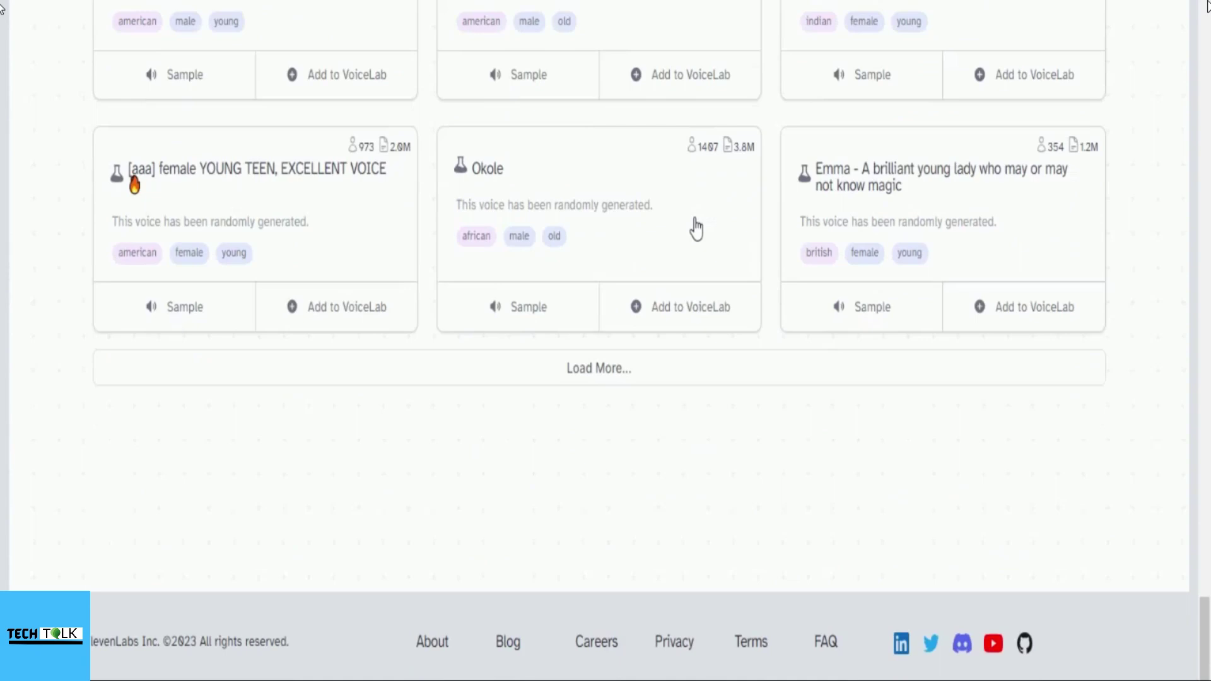
{"action": "left_click", "coordinate": [616, 367]}
{"action": "scroll", "coordinate": [678, 200], "scroll_direction": "down", "scroll_amount": 12}
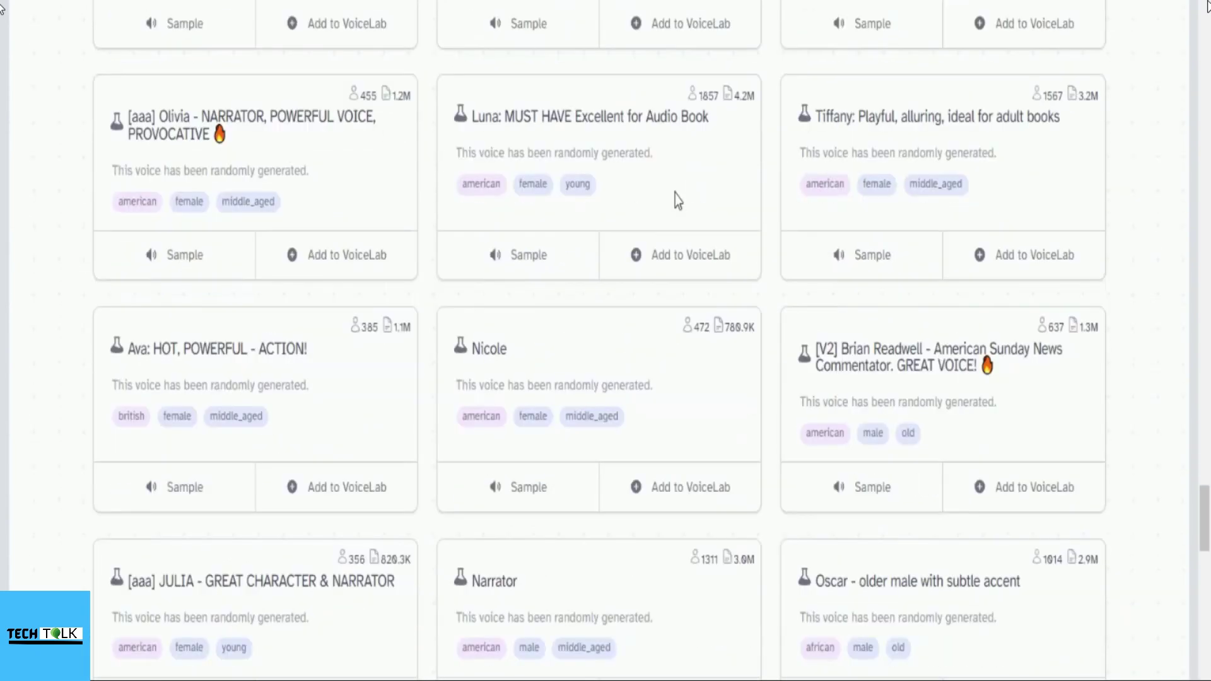
{"action": "scroll", "coordinate": [677, 202], "scroll_direction": "down", "scroll_amount": 7}
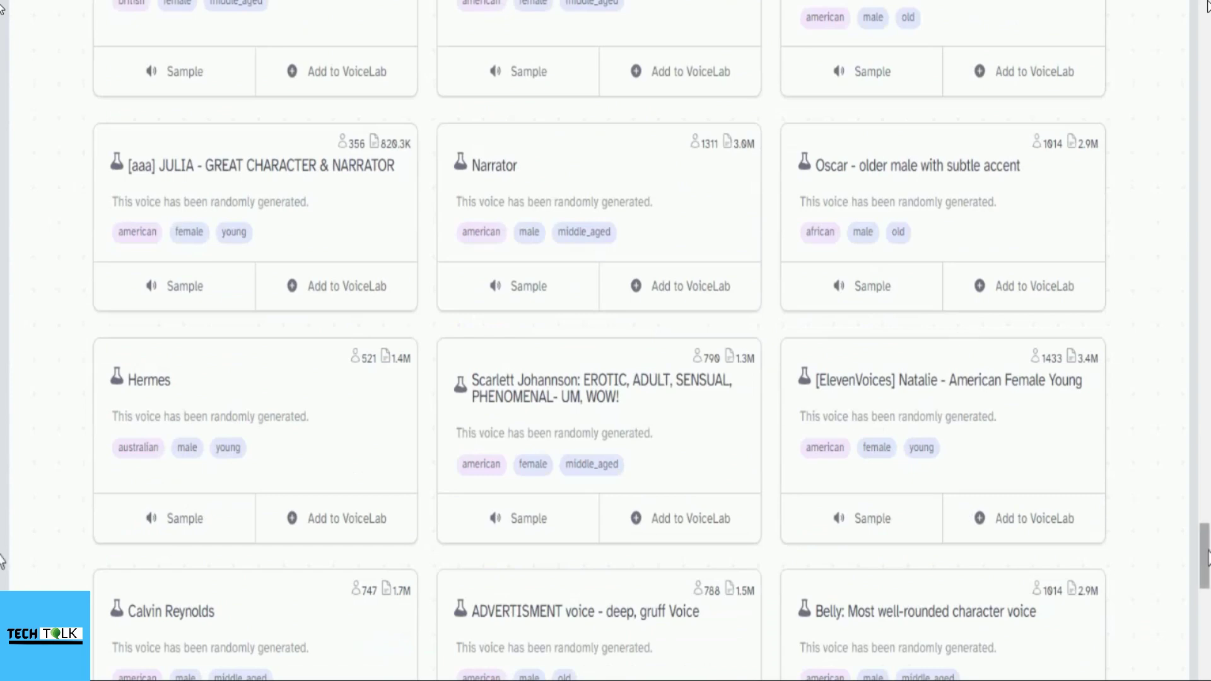
{"action": "left_click_drag", "start_coordinate": [1205, 557], "coordinate": [1198, 512]}
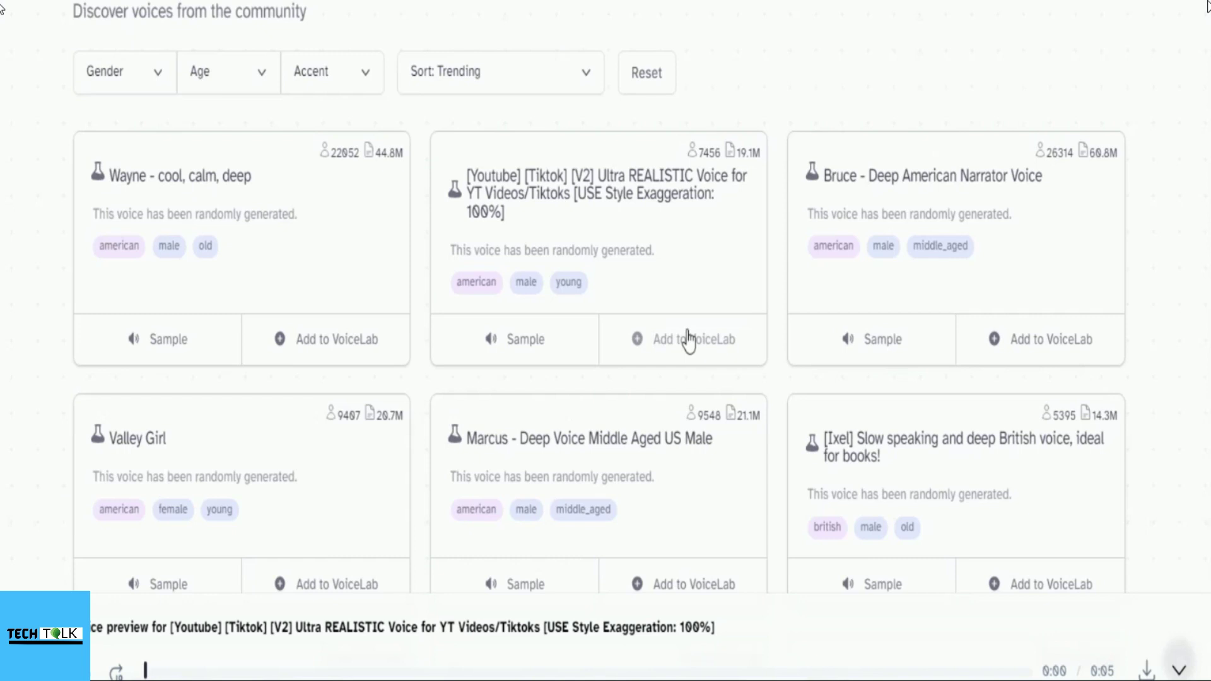
Step: Add the Ultra REALISTIC YT Videos/Tiktoks voice to VoiceLab
{"action": "left_click", "coordinate": [689, 341]}
{"action": "left_click", "coordinate": [753, 424]}
{"action": "left_click", "coordinate": [763, 449]}
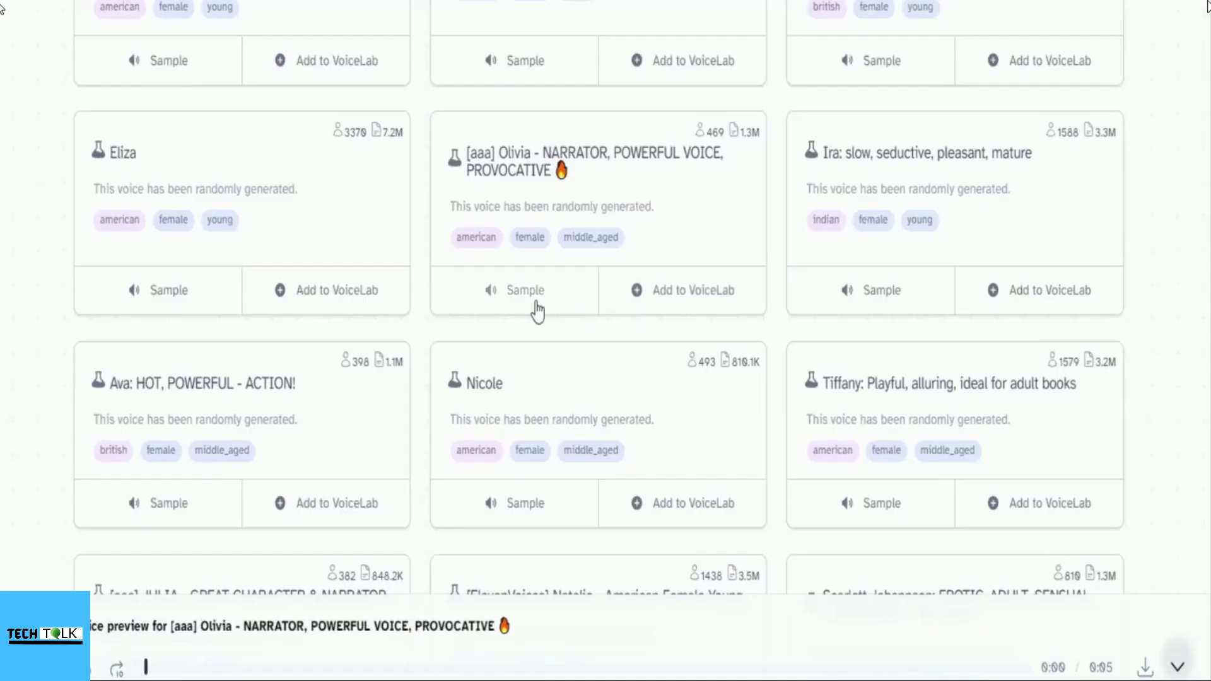
Step: Preview the Olivia narrator voice and add it to VoiceLab under its name
{"action": "left_click", "coordinate": [537, 311]}
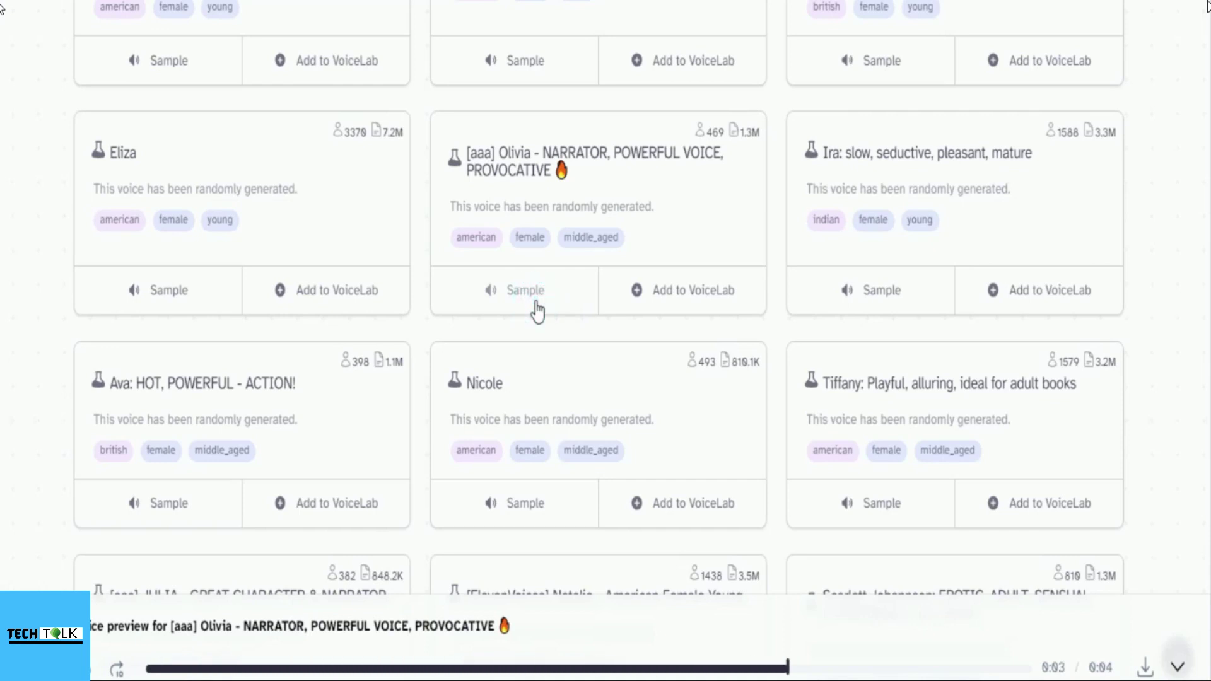
{"action": "left_click", "coordinate": [687, 290]}
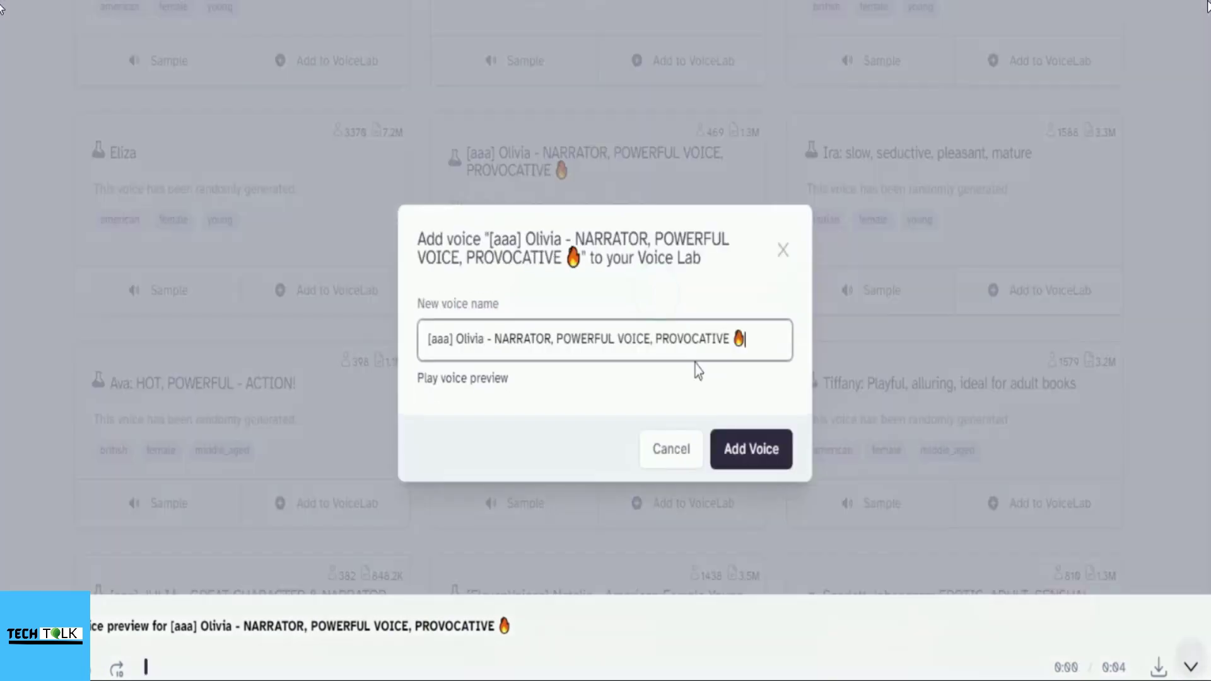
{"action": "left_click", "coordinate": [744, 463]}
{"action": "left_click", "coordinate": [755, 441]}
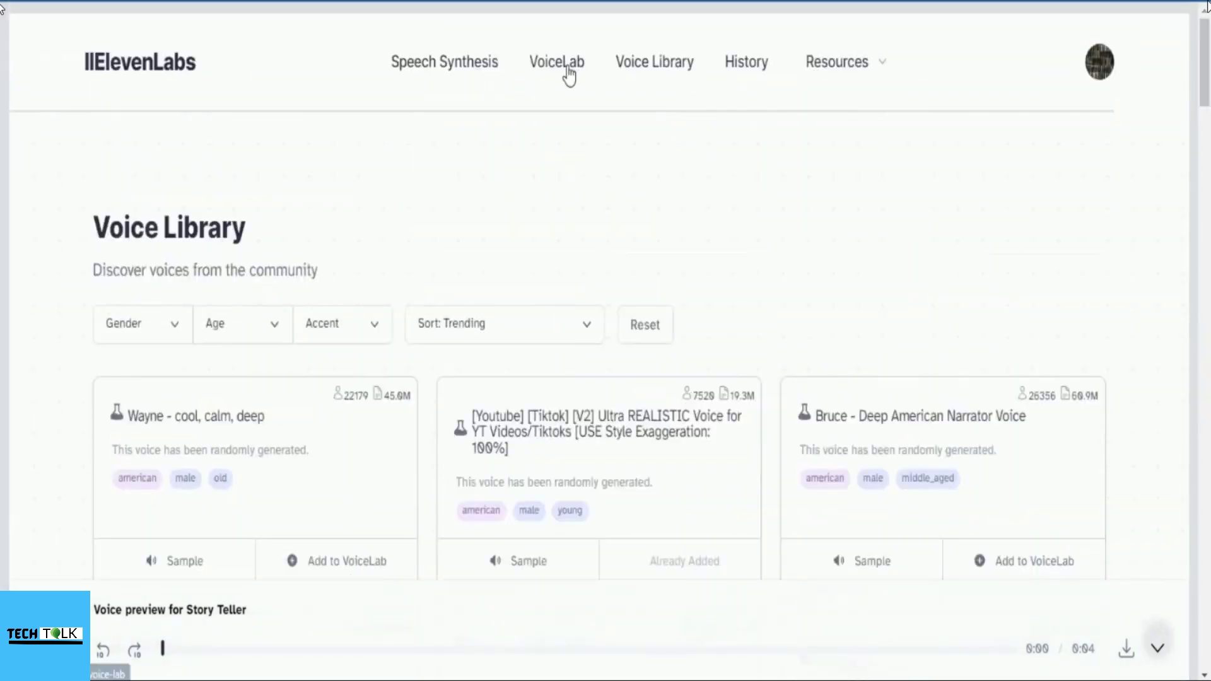
Step: Review the three added voices on the VoiceLab page, then return to Speech Synthesis
{"action": "left_click", "coordinate": [569, 74]}
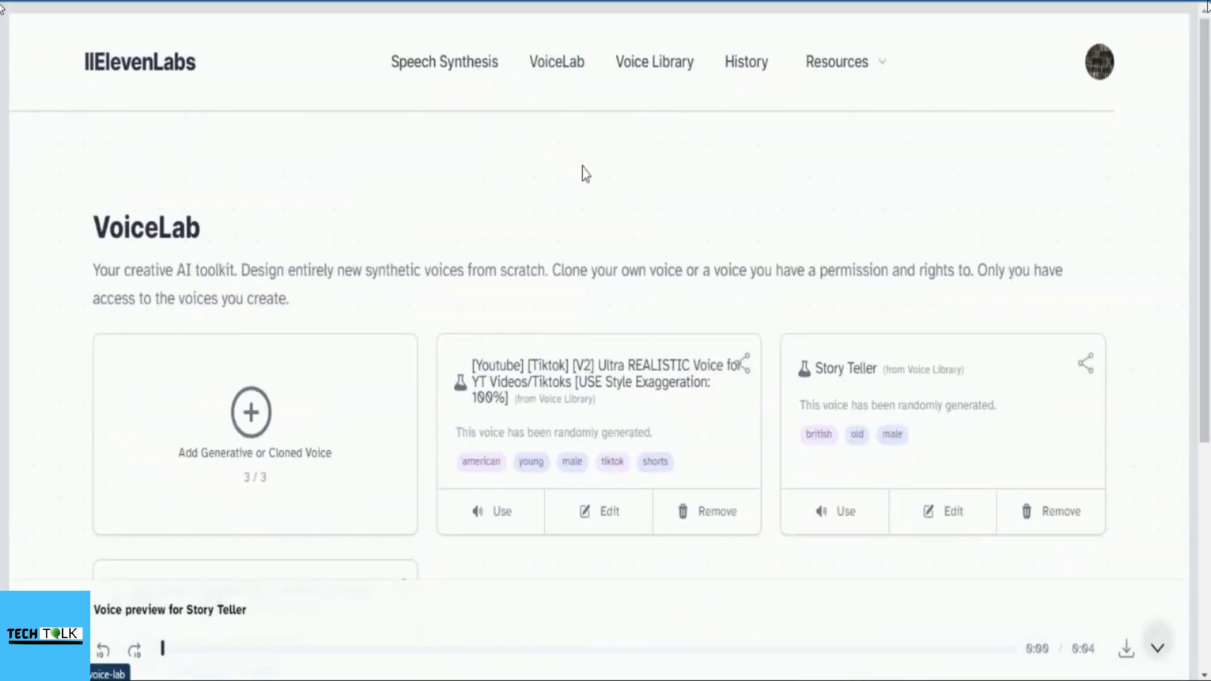
{"action": "scroll", "coordinate": [581, 170], "scroll_direction": "down", "scroll_amount": 3}
{"action": "scroll", "coordinate": [452, 419], "scroll_direction": "up", "scroll_amount": 3}
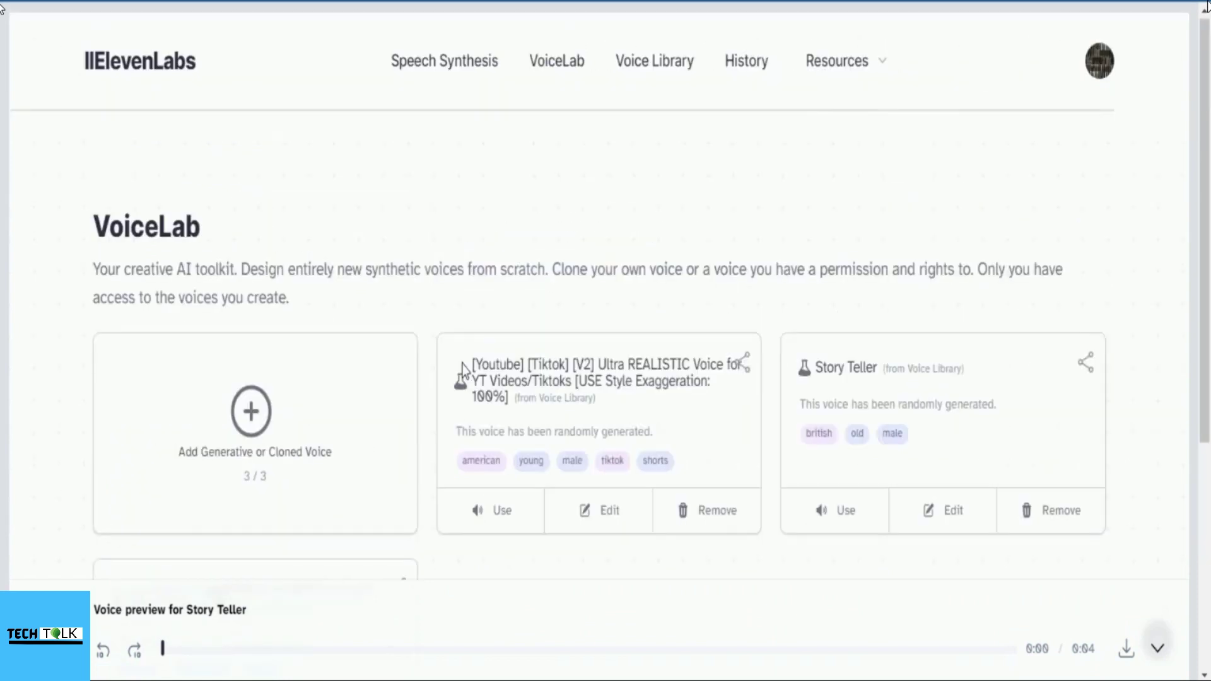
{"action": "left_click", "coordinate": [435, 66]}
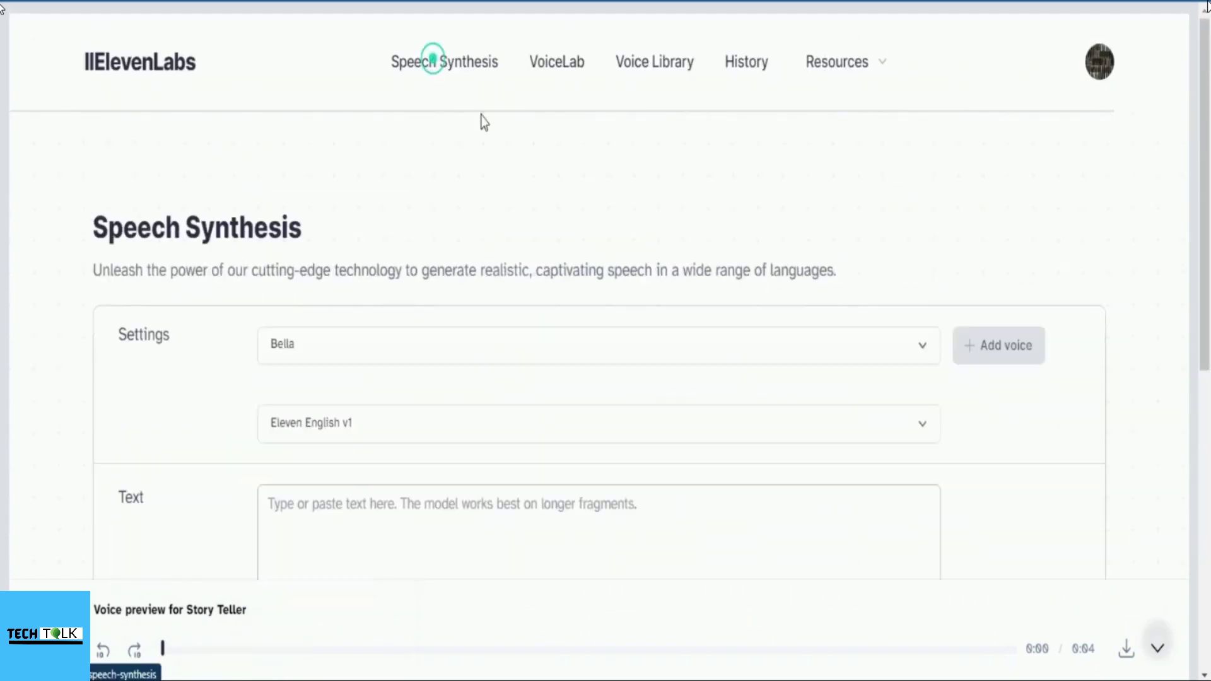
Step: Select premade Antoni, then reopen the voice list showing Olivia, Ultra REALISTIC and Story Teller
{"action": "left_click", "coordinate": [662, 356]}
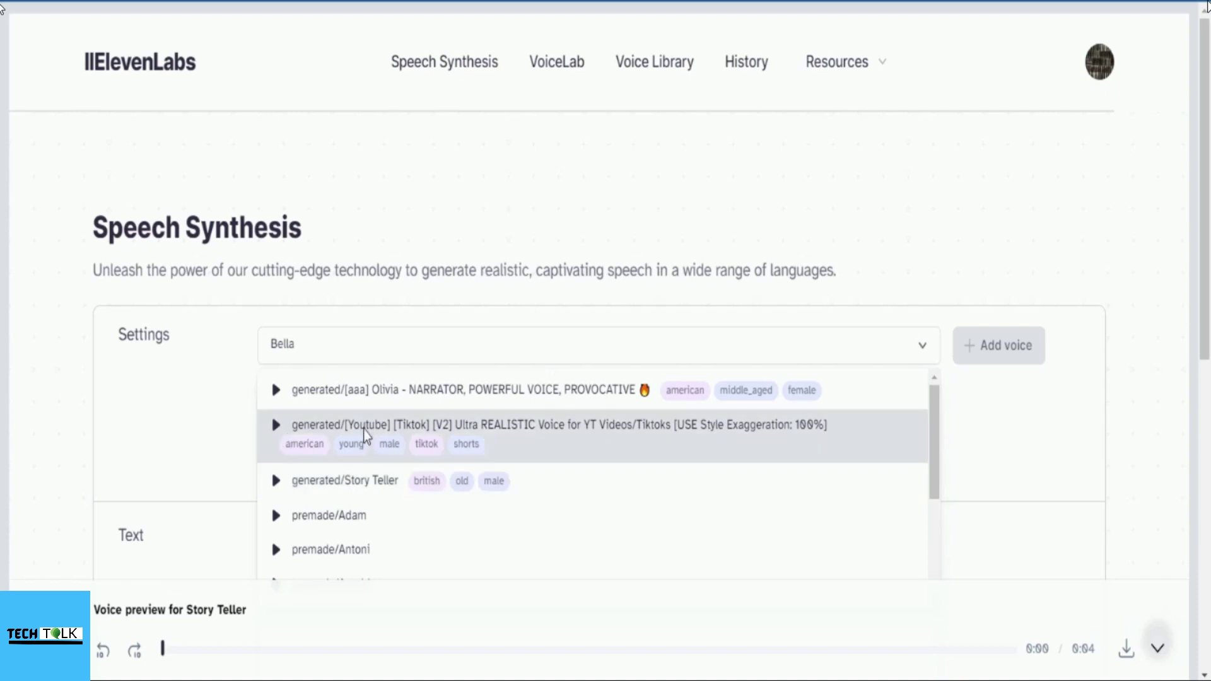
{"action": "left_click", "coordinate": [470, 181]}
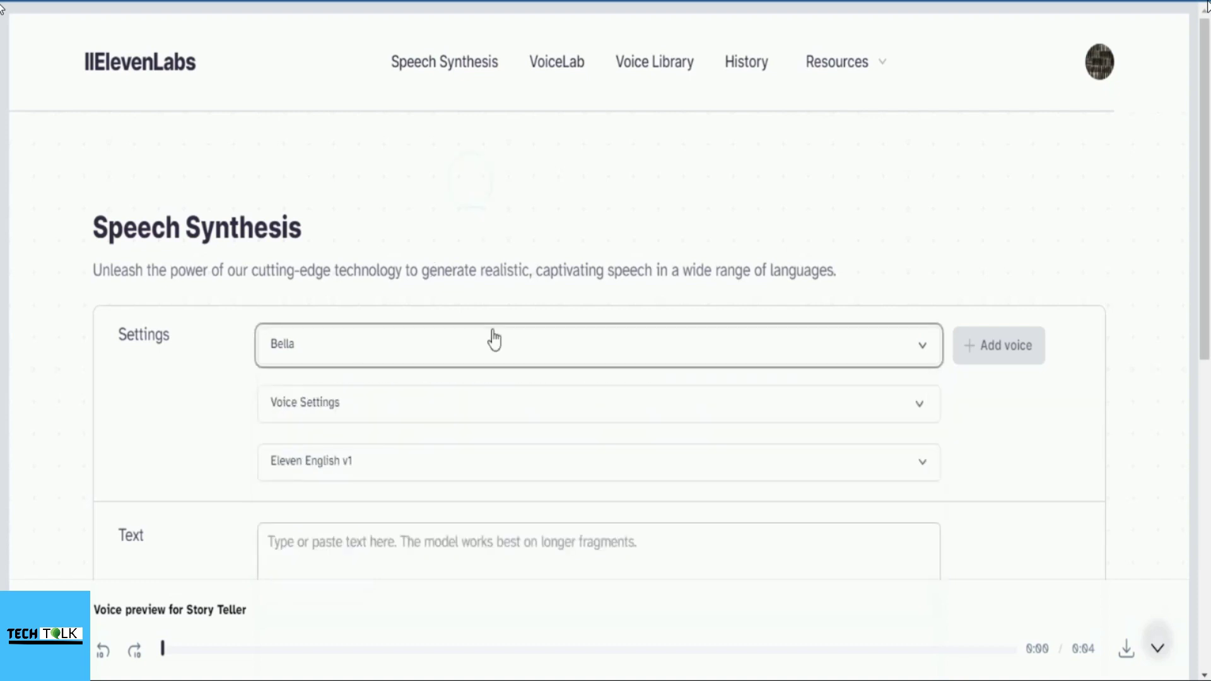
{"action": "left_click", "coordinate": [921, 342]}
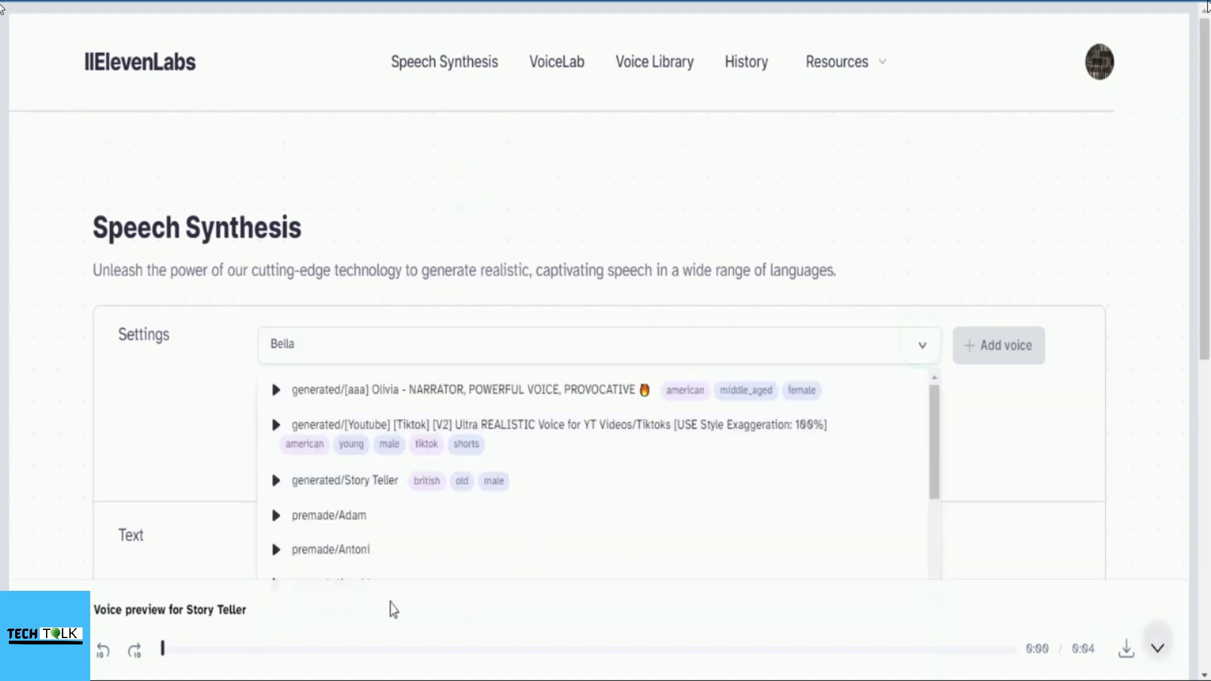
{"action": "left_click", "coordinate": [360, 547]}
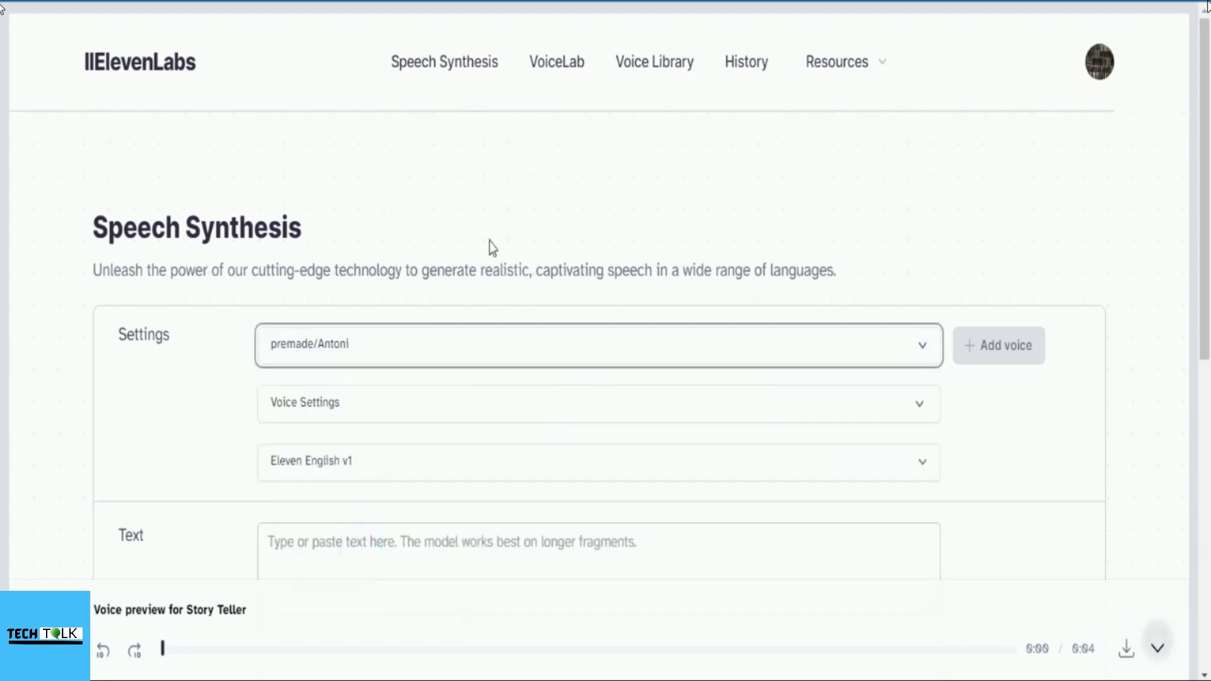
{"action": "left_click", "coordinate": [533, 182]}
{"action": "left_click", "coordinate": [921, 342]}
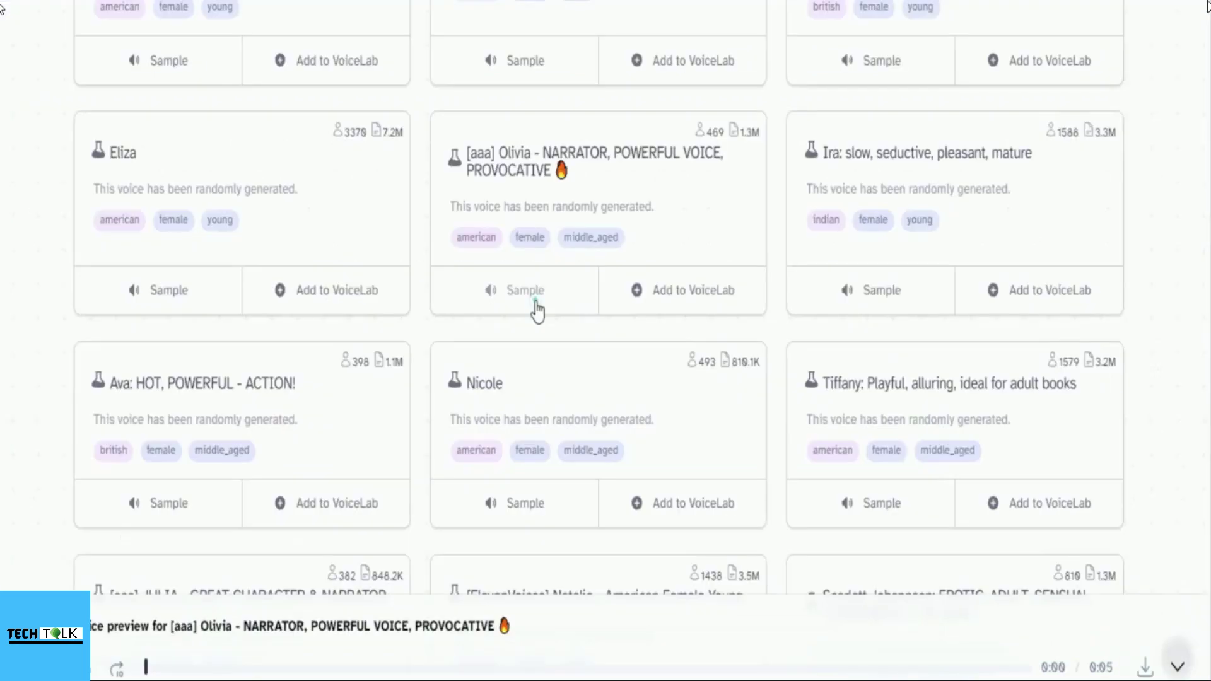
Step: Play the Olivia and Ultra REALISTIC voice samples
{"action": "left_click", "coordinate": [536, 309]}
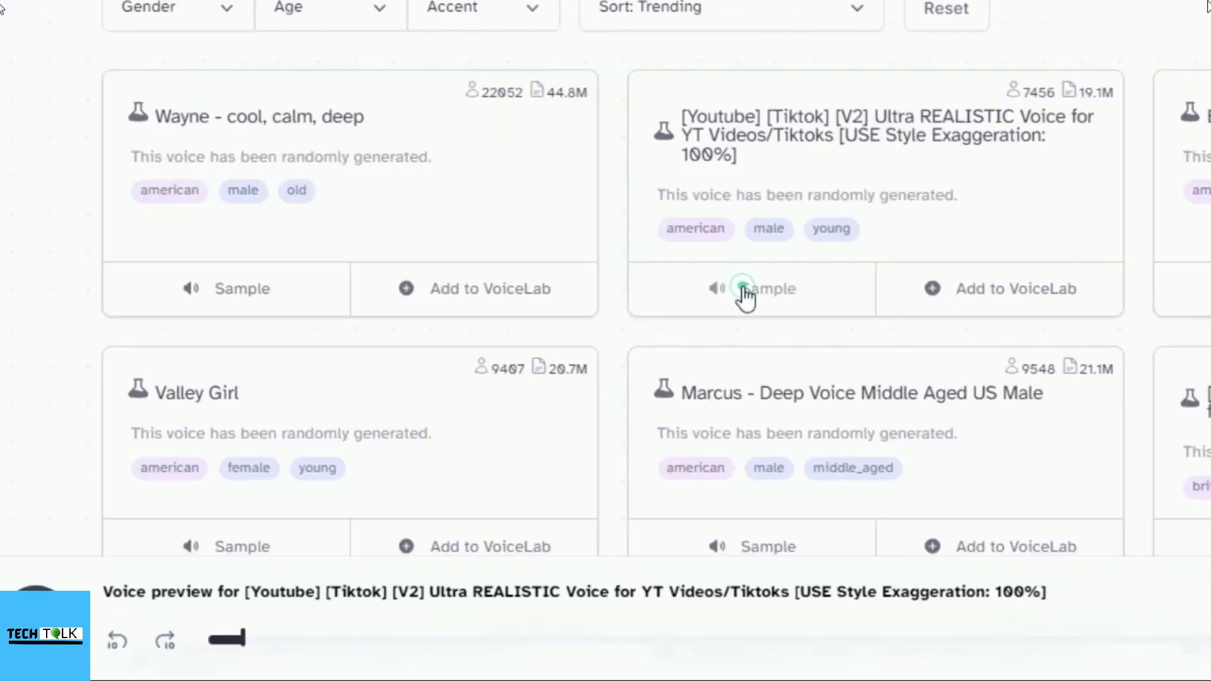
{"action": "left_click", "coordinate": [743, 287]}
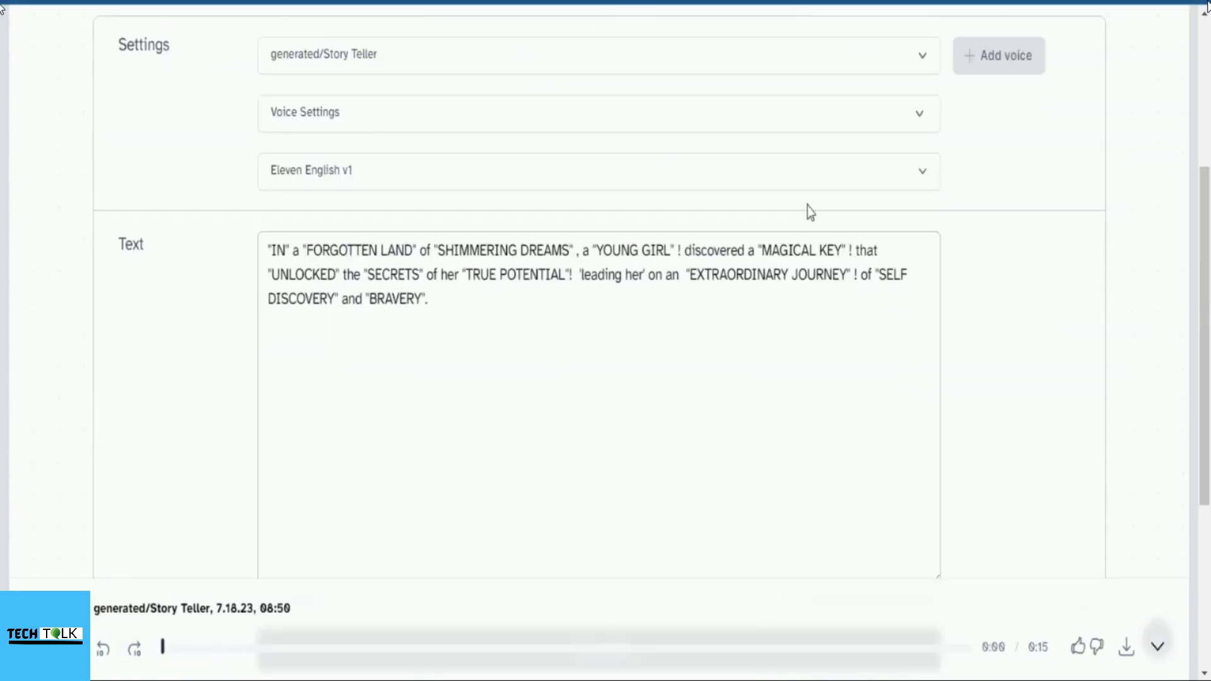
Step: Scroll down to the Generate area below the Story Teller voice and magical-key story text
{"action": "scroll", "coordinate": [730, 359], "scroll_direction": "down", "scroll_amount": 2}
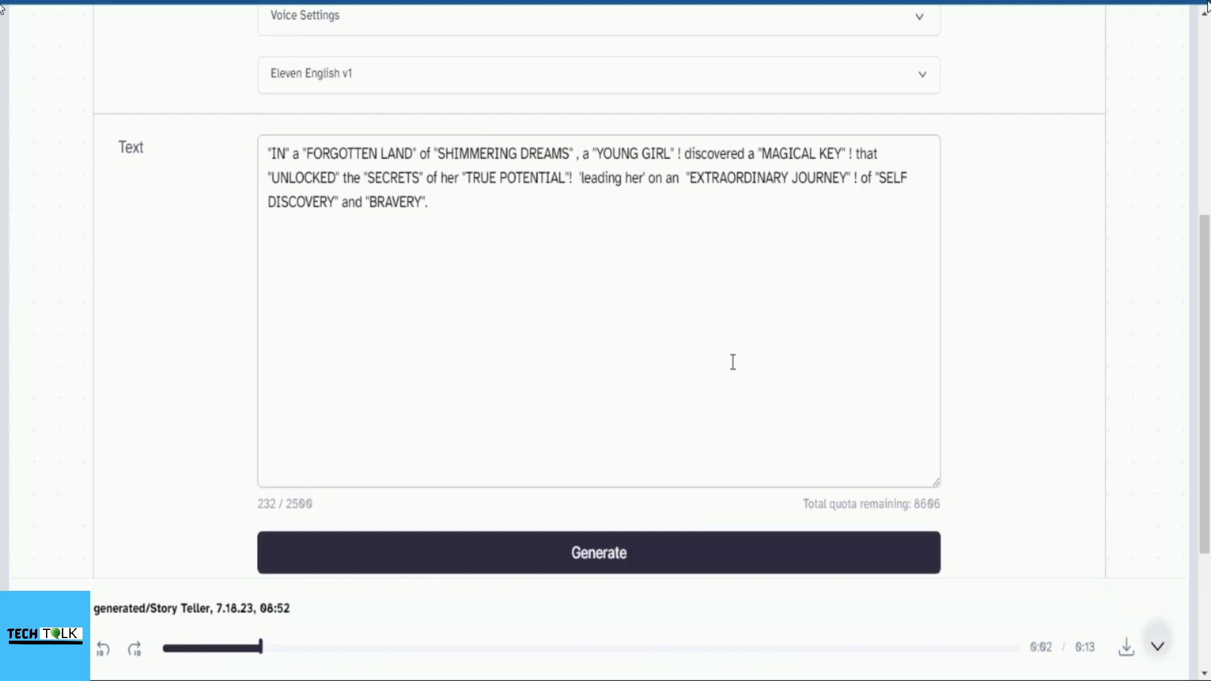